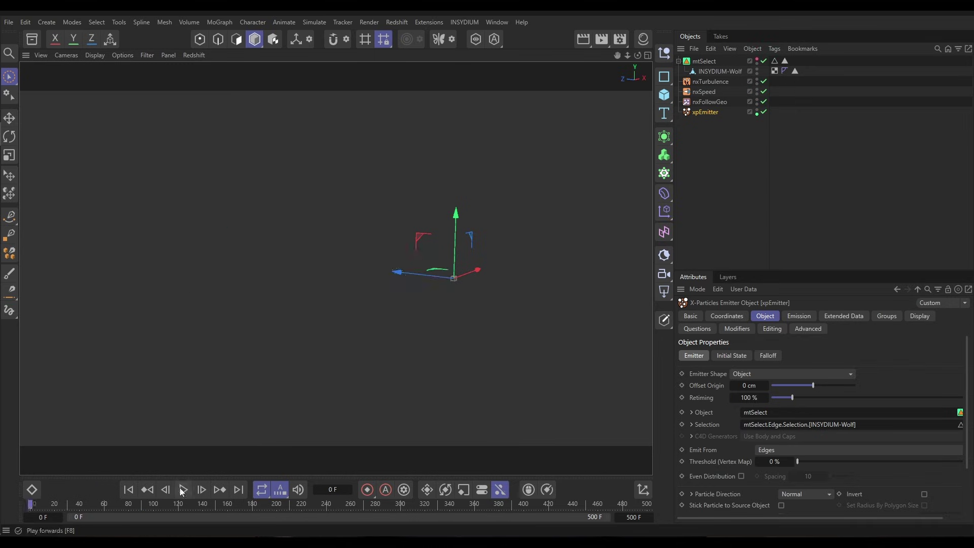
Preview the simulation to frame 157, hide INSYDIUM-Wolf, and replay from the start
click(183, 490)
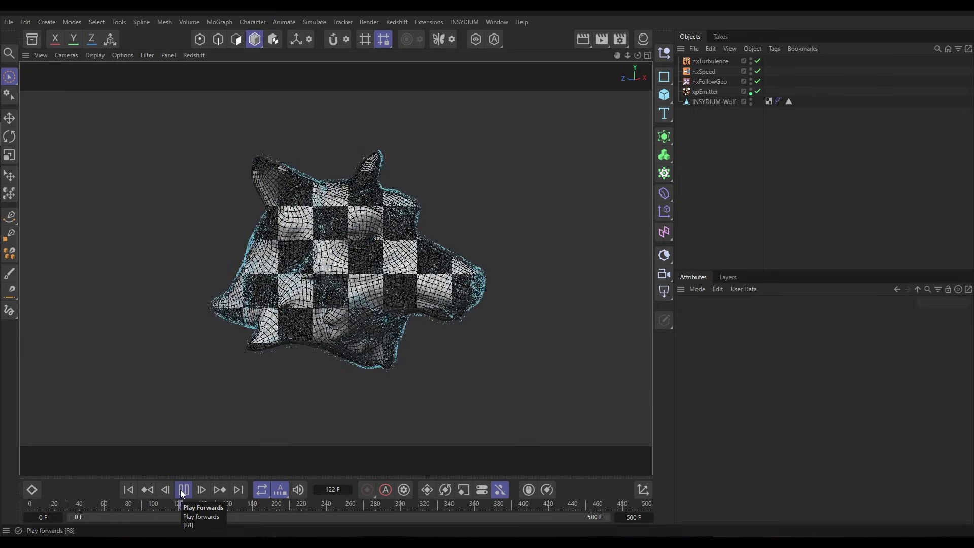
click(183, 491)
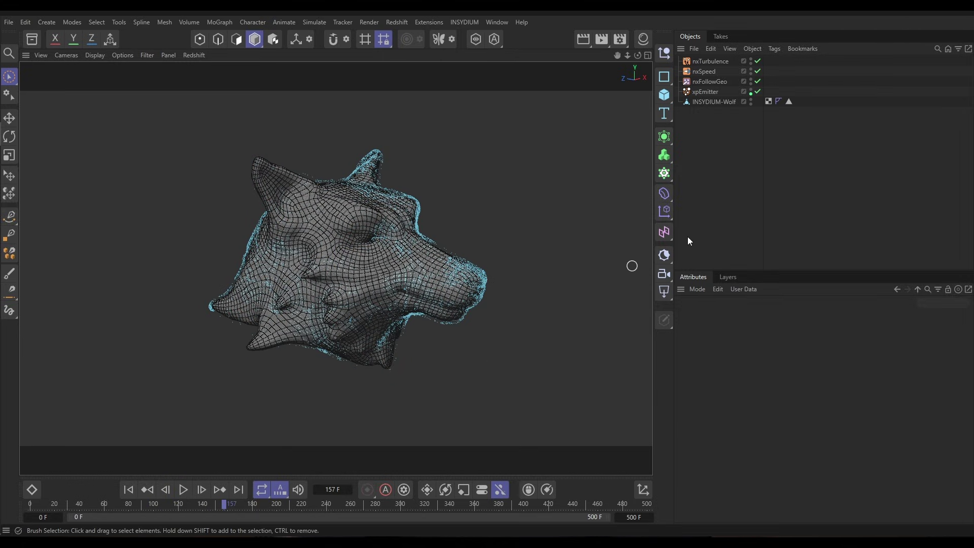
double_click(751, 99)
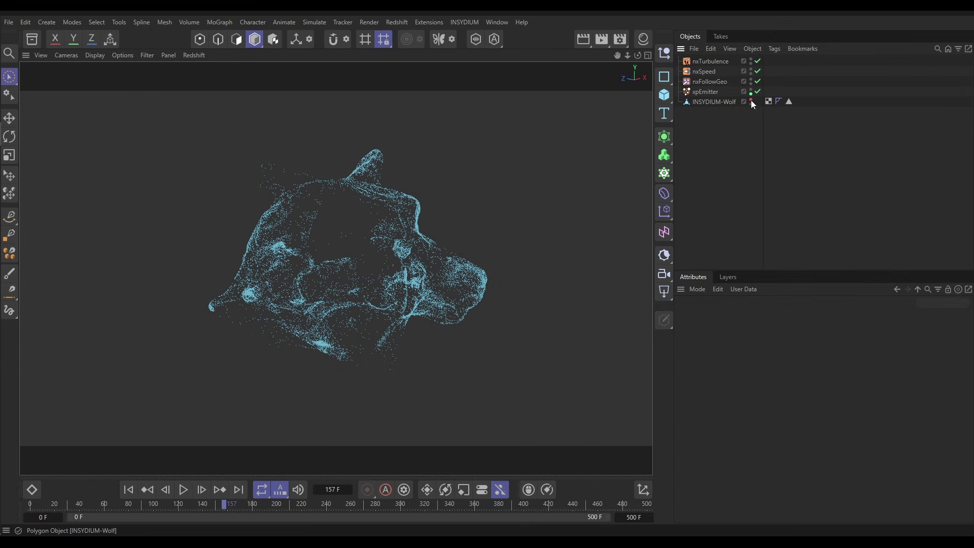
click(128, 490)
click(183, 490)
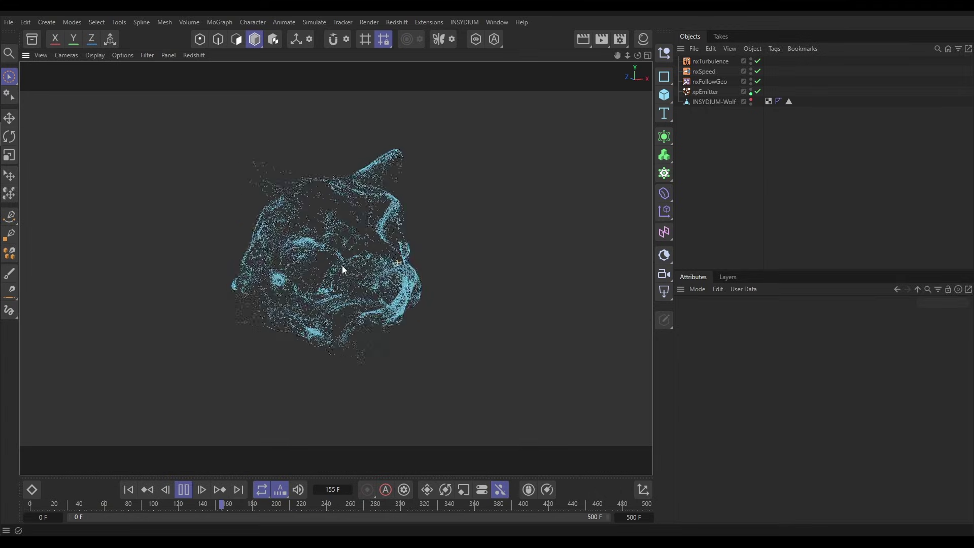
Switch nxFollowGeo's Mode from Surface to Edge
click(715, 81)
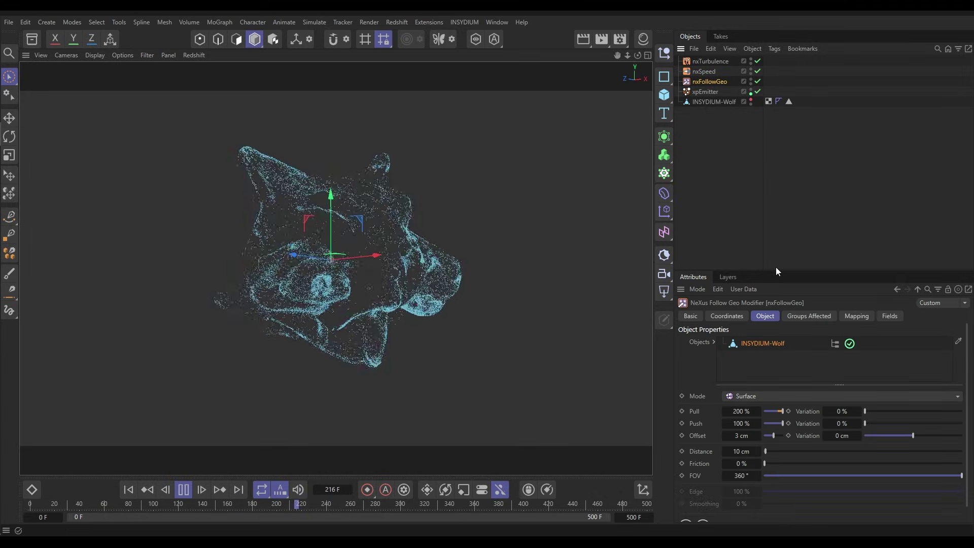
click(750, 396)
click(750, 411)
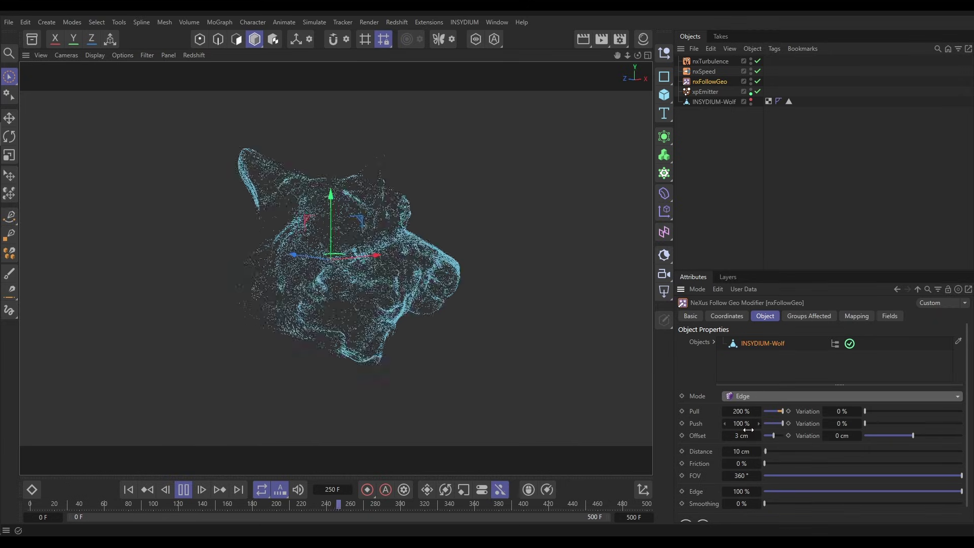
Replay and orbit to check the edge-following particles, then stop and rewind to frame 0
click(128, 494)
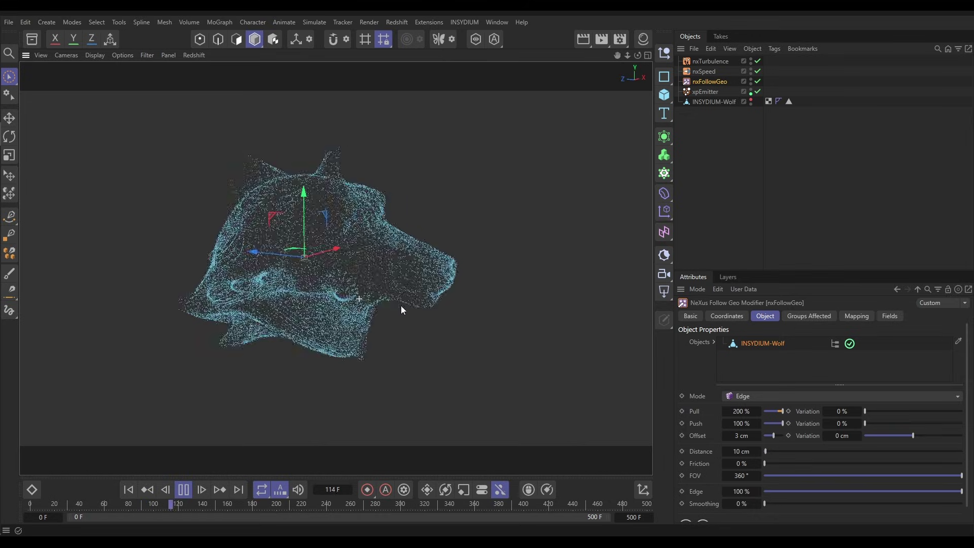
alt+drag(401, 305, 320, 301)
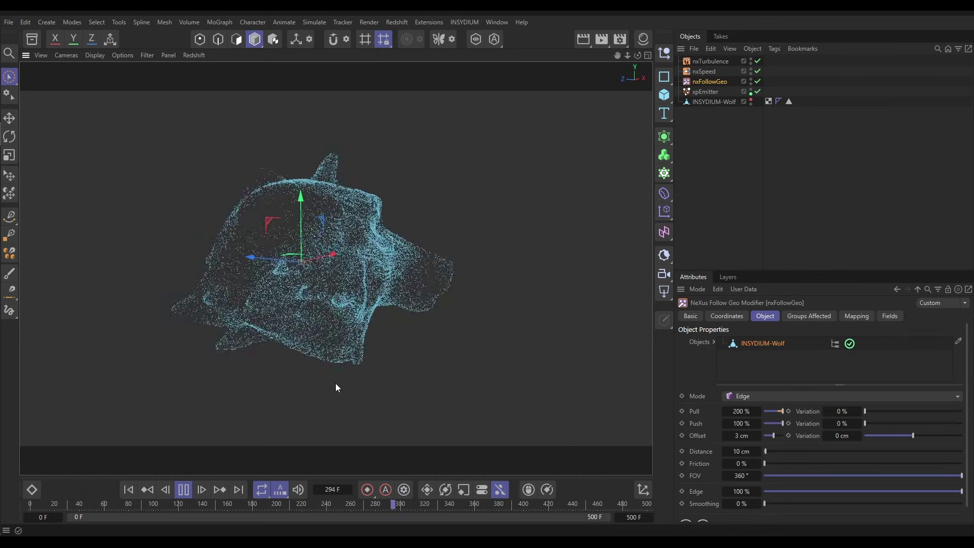
click(183, 489)
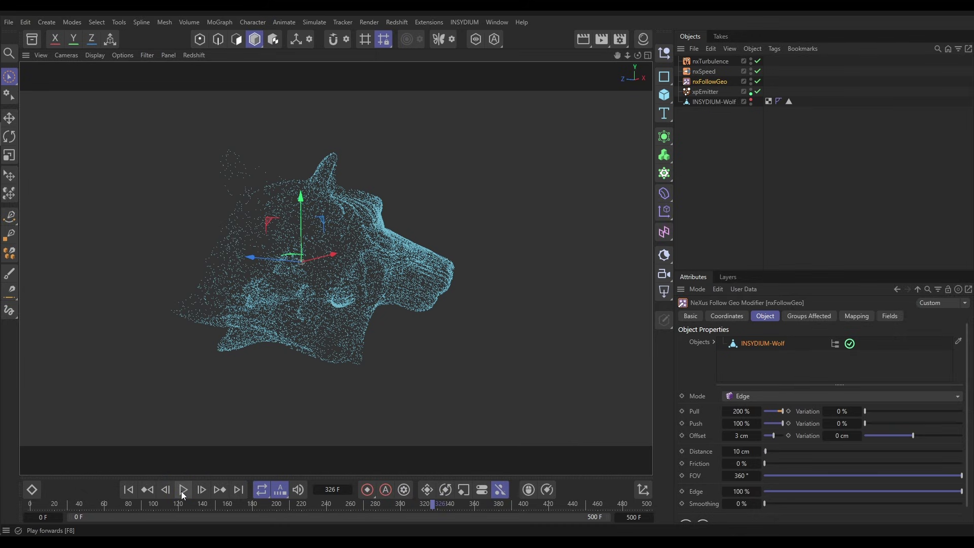
click(129, 489)
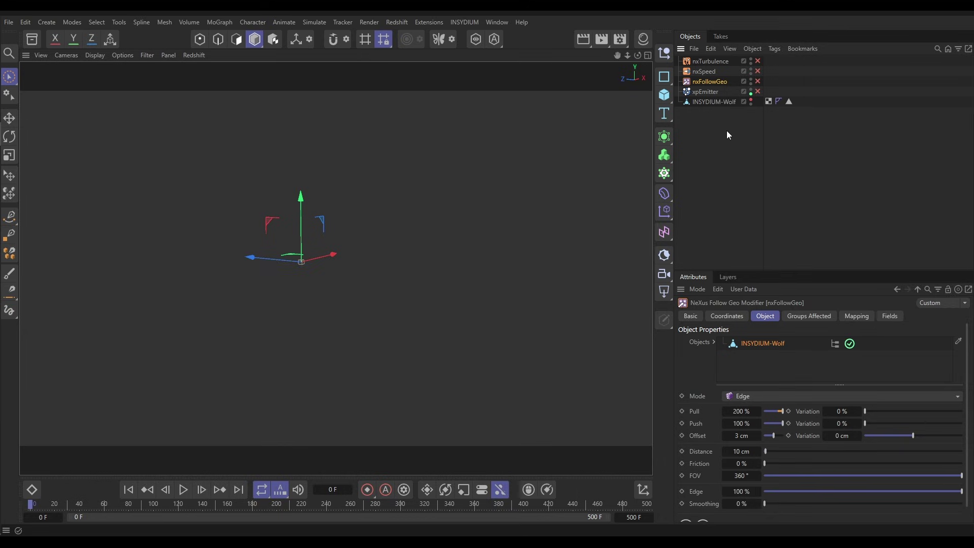
Unhide INSYDIUM-Wolf, turn off its X-Ray option, and bring up the INSYDIUM MeshTools menu
click(751, 99)
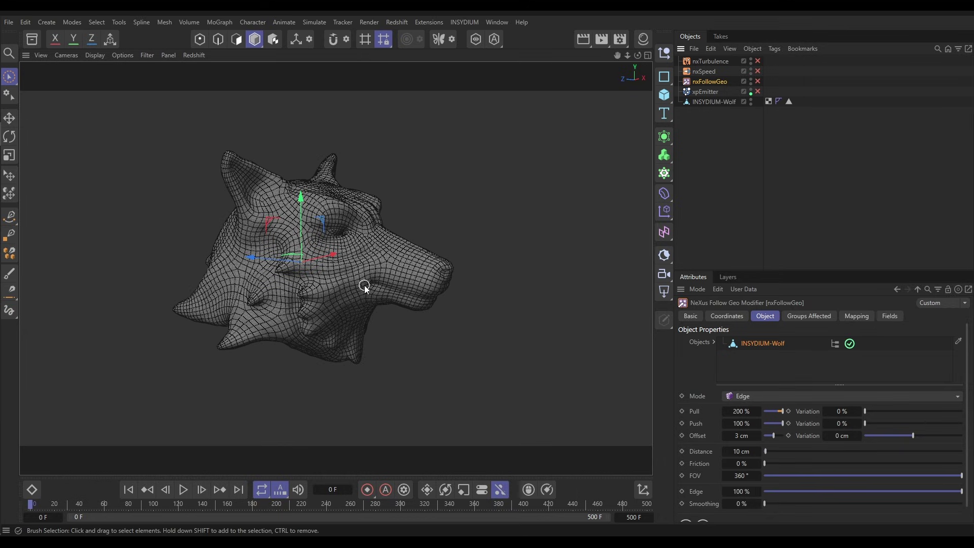
click(703, 102)
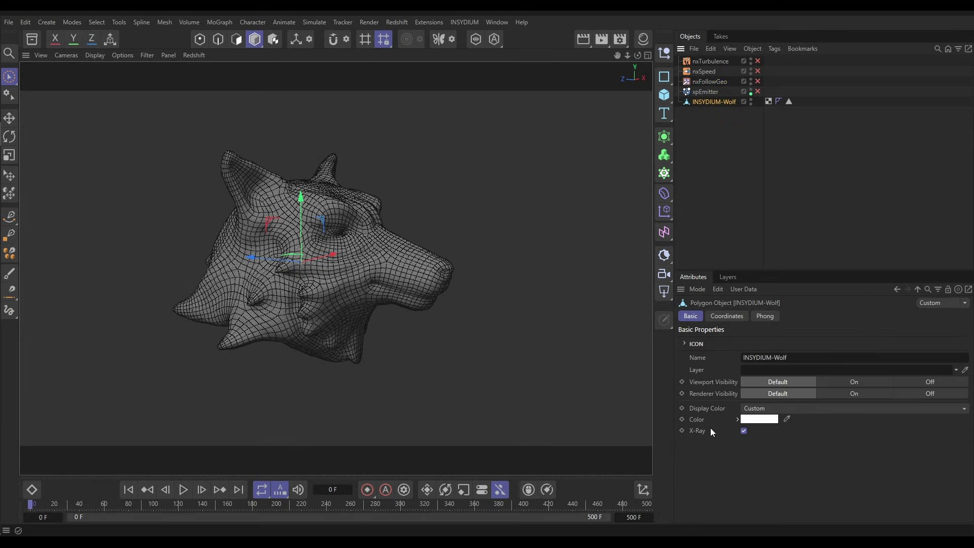
click(743, 432)
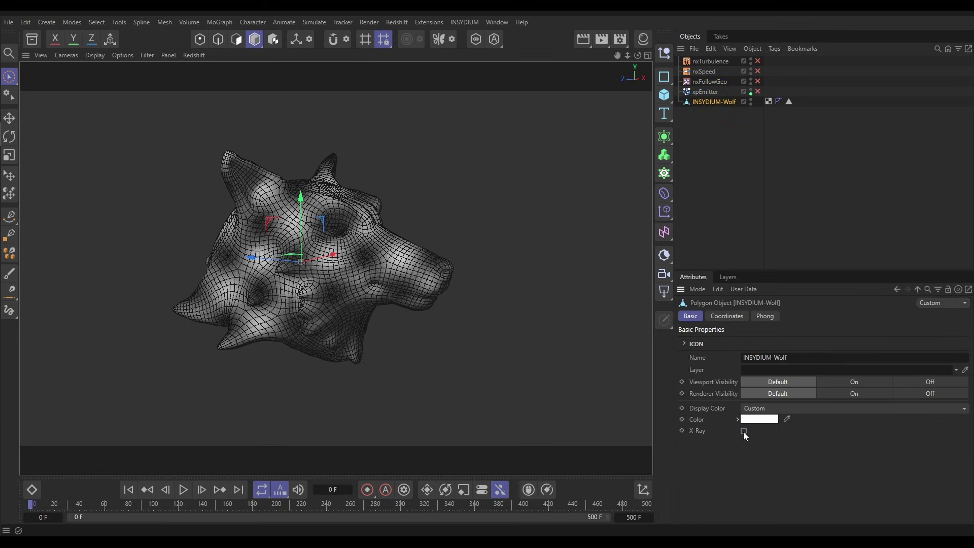
click(459, 23)
mouse_move(479, 92)
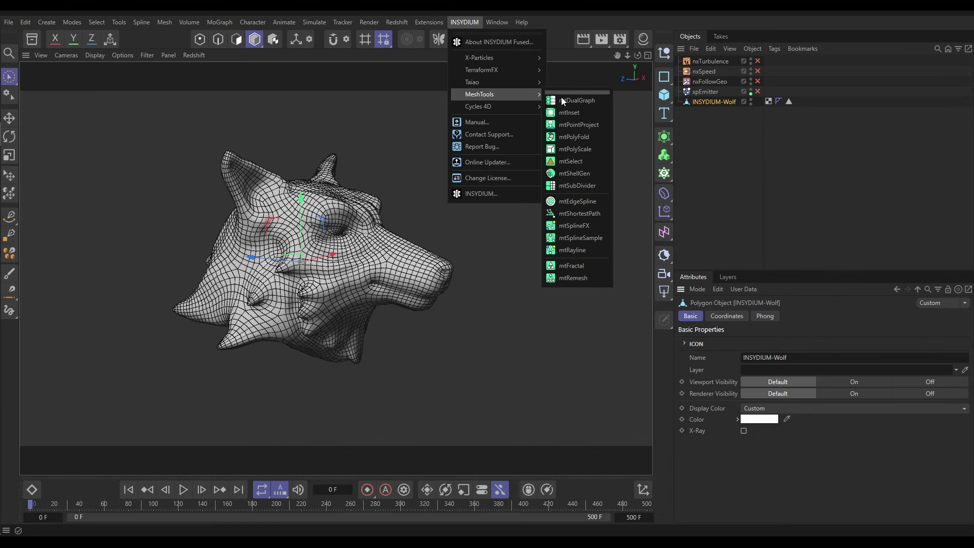
Add an mtSelect object, parent INSYDIUM-Wolf under it, and select mtSelect
click(565, 160)
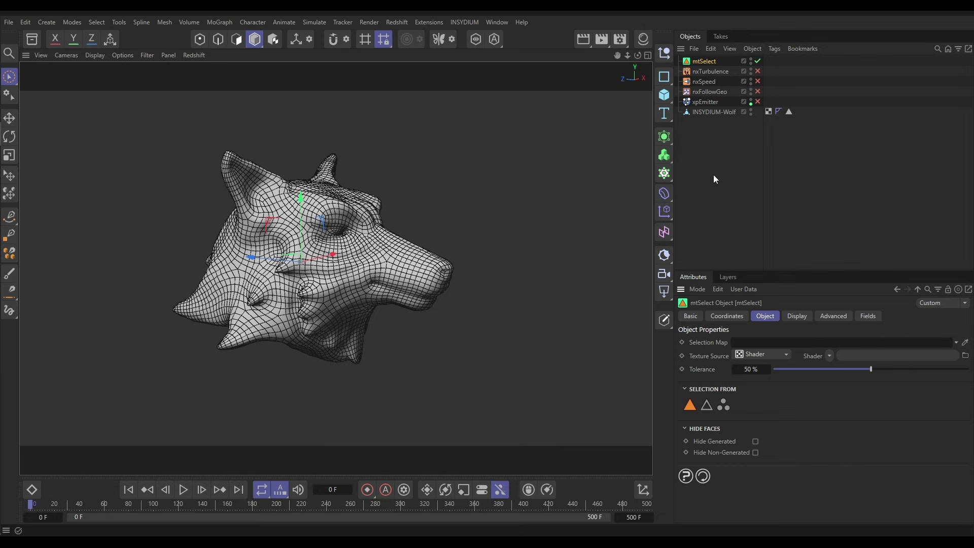
drag(708, 116, 702, 61)
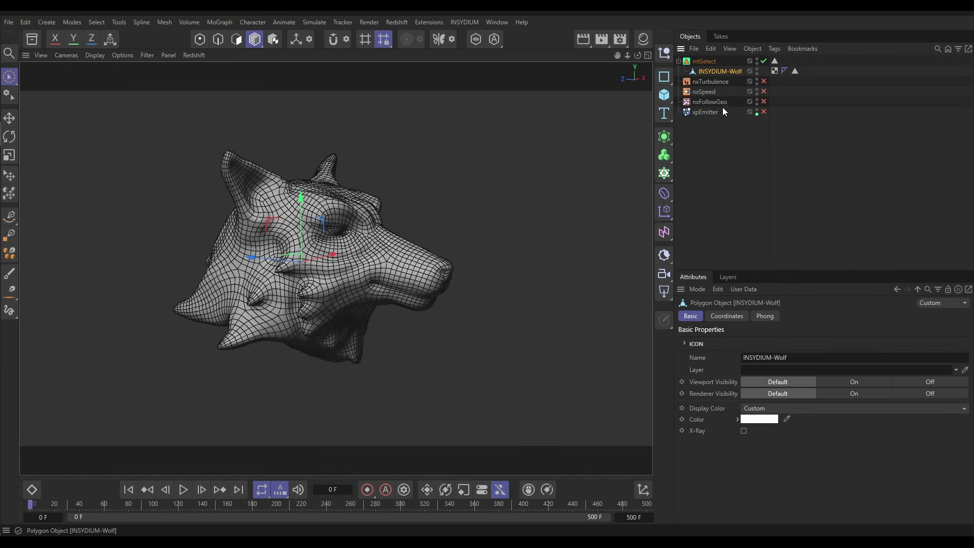
click(701, 62)
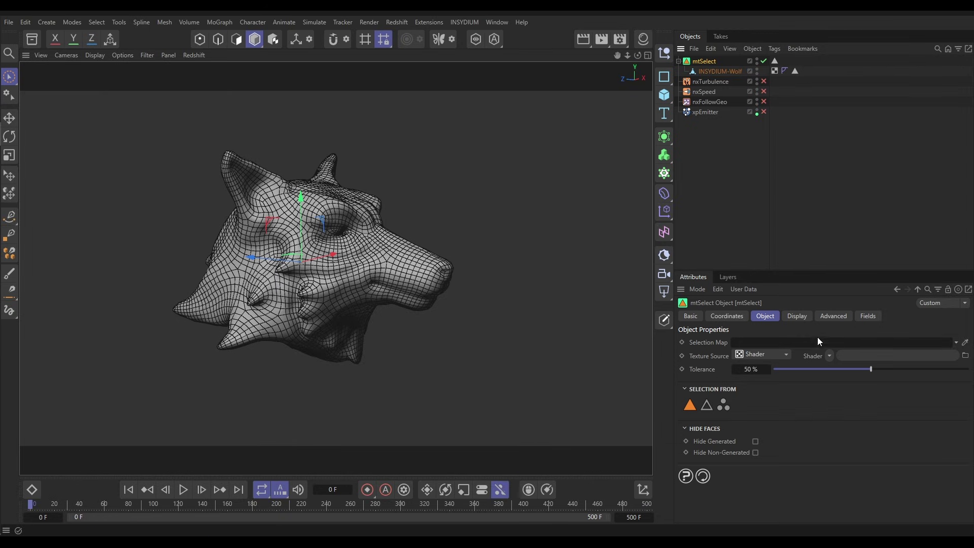
Enable Polygon Selection display on mtSelect, orbit to view the green wolf, then reselect mtSelect
click(797, 316)
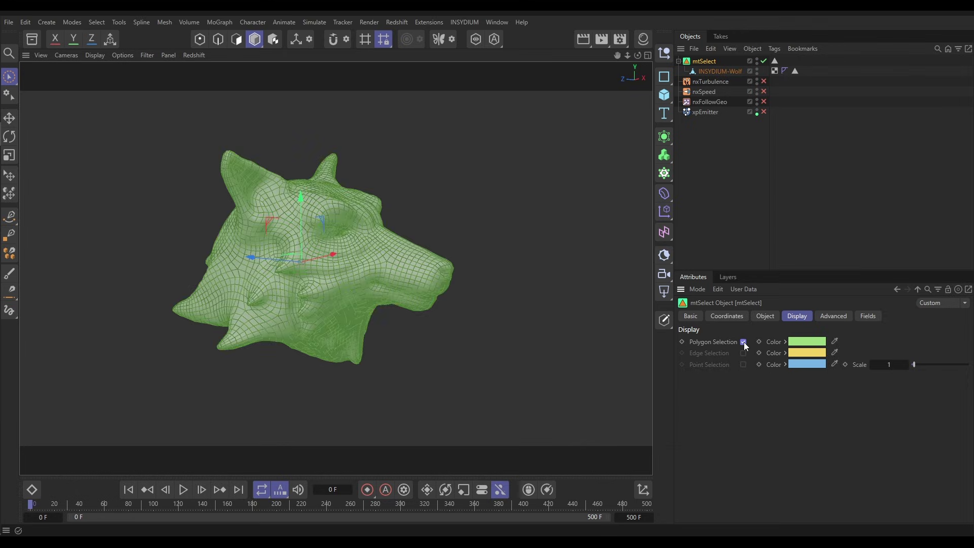
click(488, 236)
alt+drag(343, 237, 279, 273)
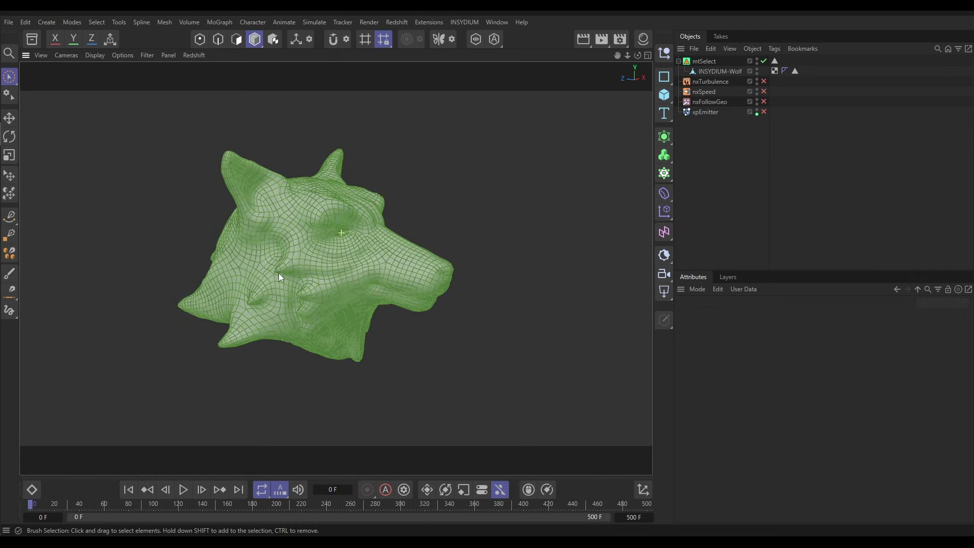
click(704, 61)
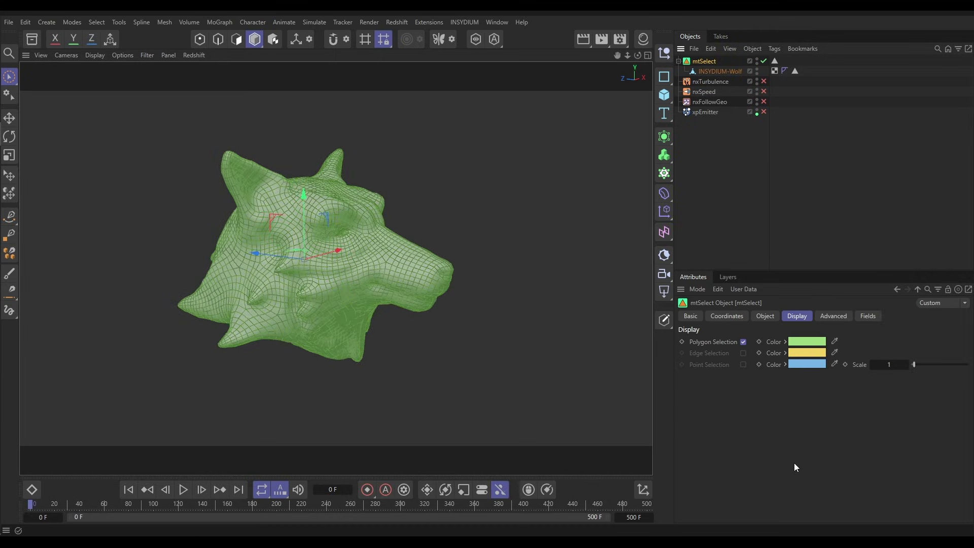
click(765, 316)
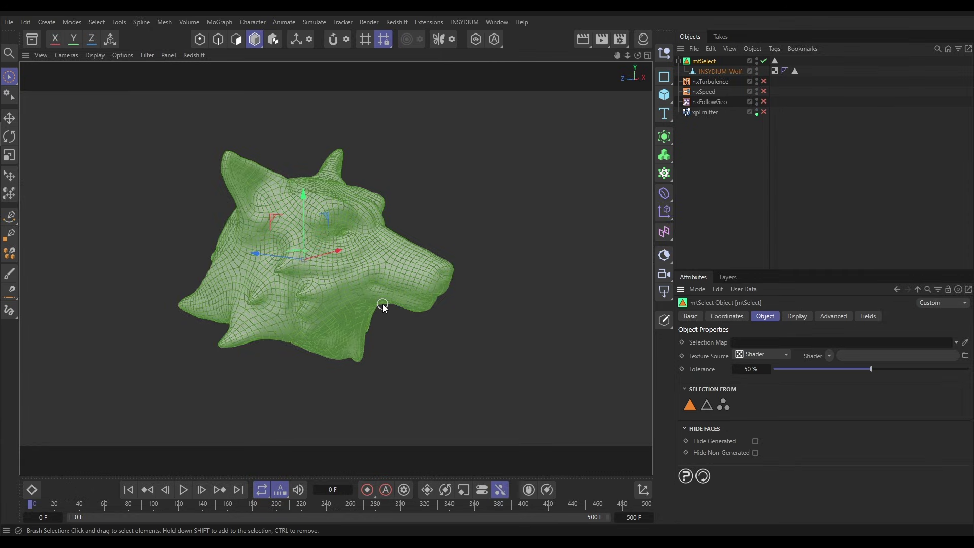
Drive mtSelect's selection with an animated Noise shader at 64.2% tolerance, pausing at frame 132
click(829, 355)
click(843, 174)
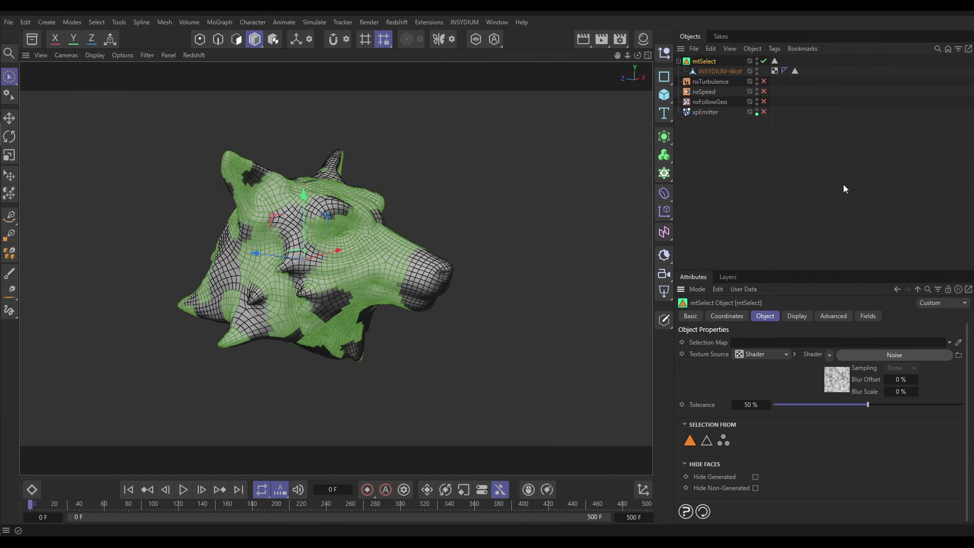
drag(867, 404, 895, 406)
alt+drag(355, 254, 334, 278)
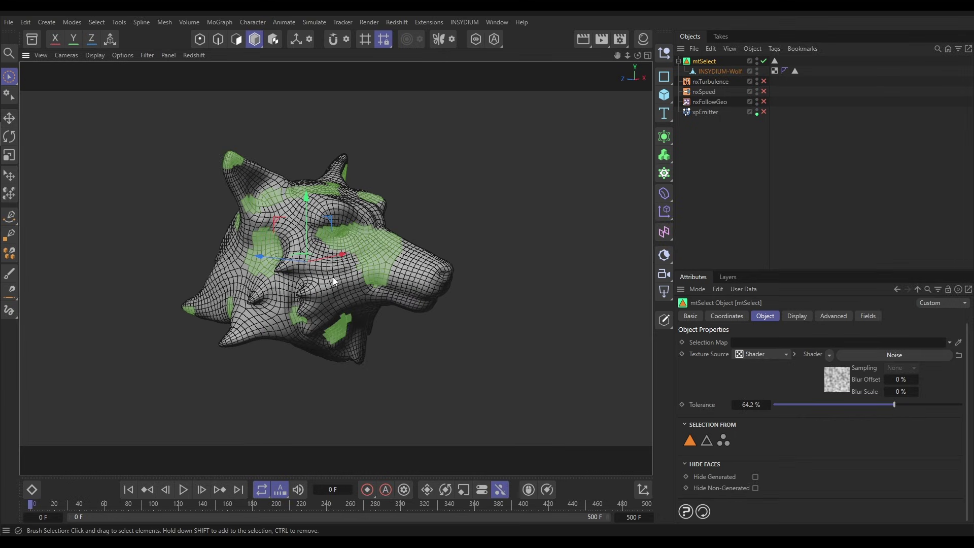
click(841, 382)
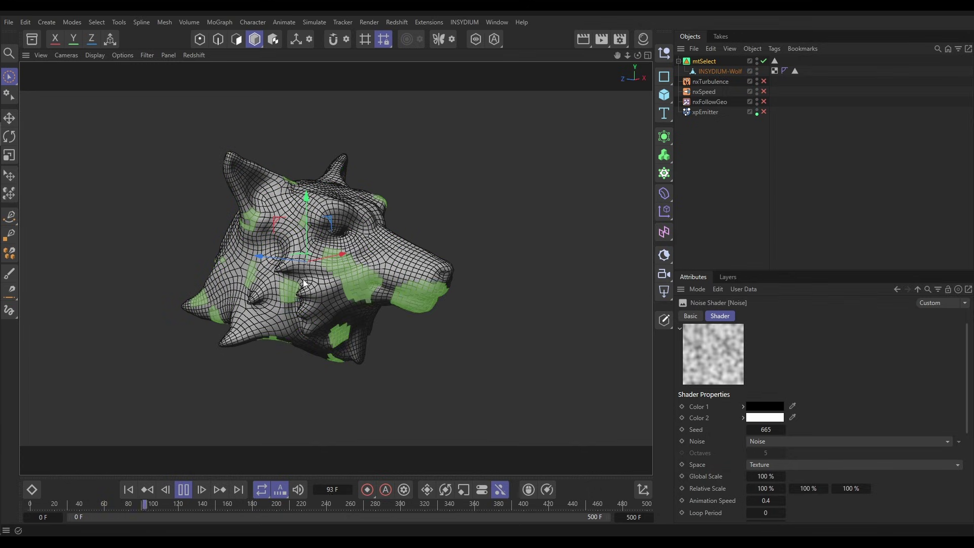
click(184, 490)
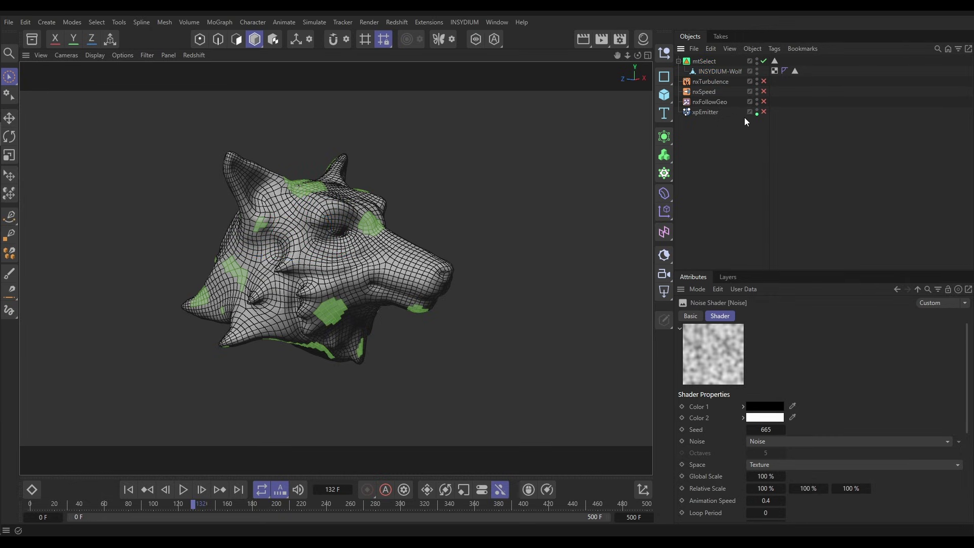
Restrict xpEmitter's emission to mtSelect's Polygon Selection tag
click(718, 113)
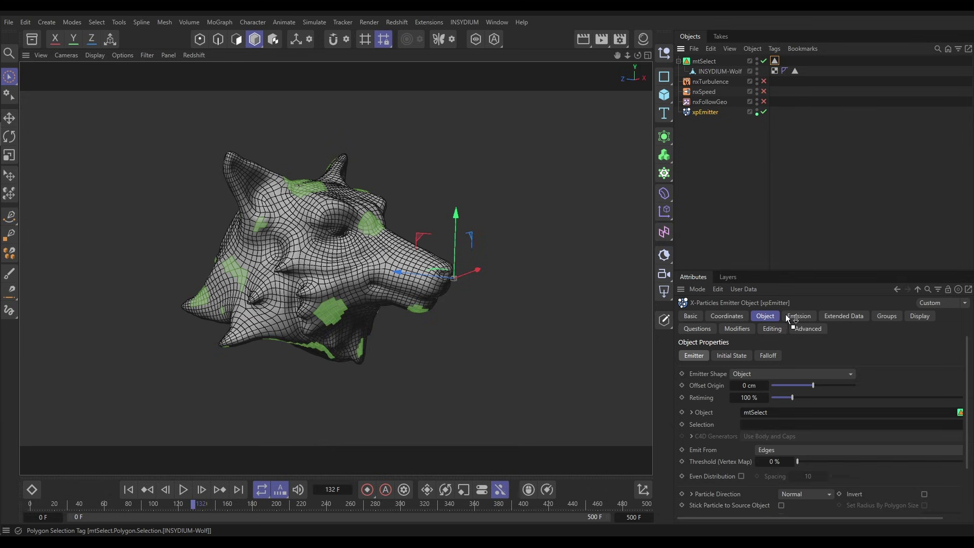
drag(756, 415, 755, 425)
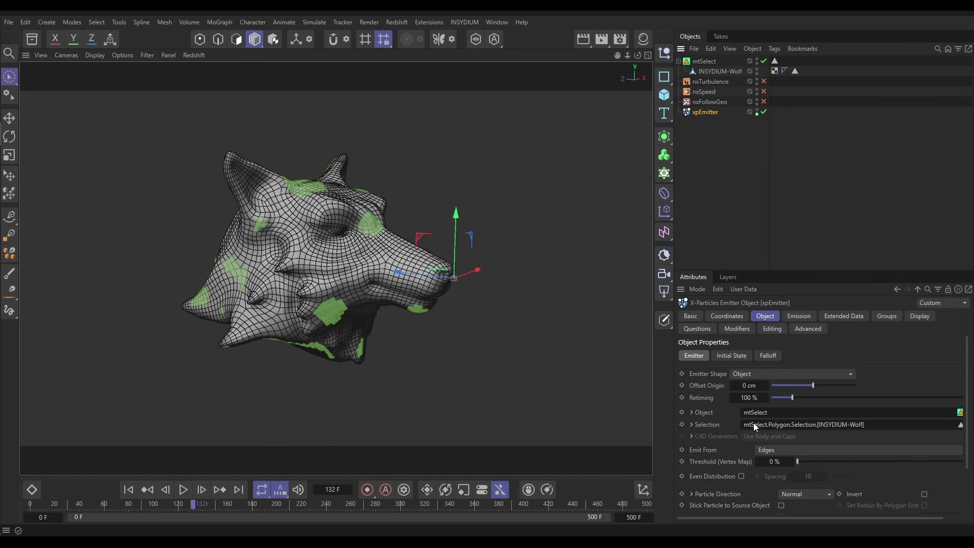
Hide the wolf mesh and enable the nxTurbulence, nxSpeed and nxFollowGeo modifiers
click(757, 59)
click(763, 81)
click(763, 92)
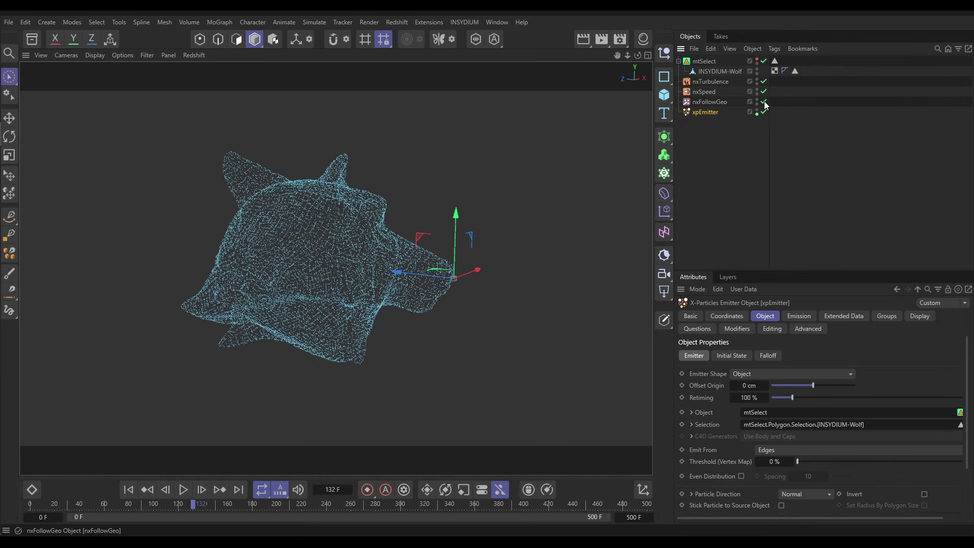
Replace INSYDIUM-Wolf with mtSelect in nxFollowGeo's Objects list and rewind the simulation
click(708, 103)
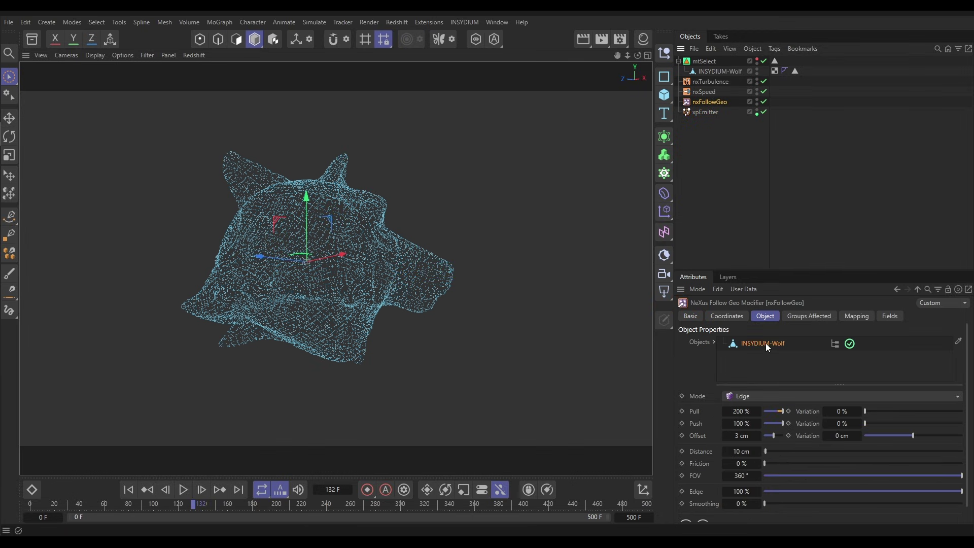
key(Delete)
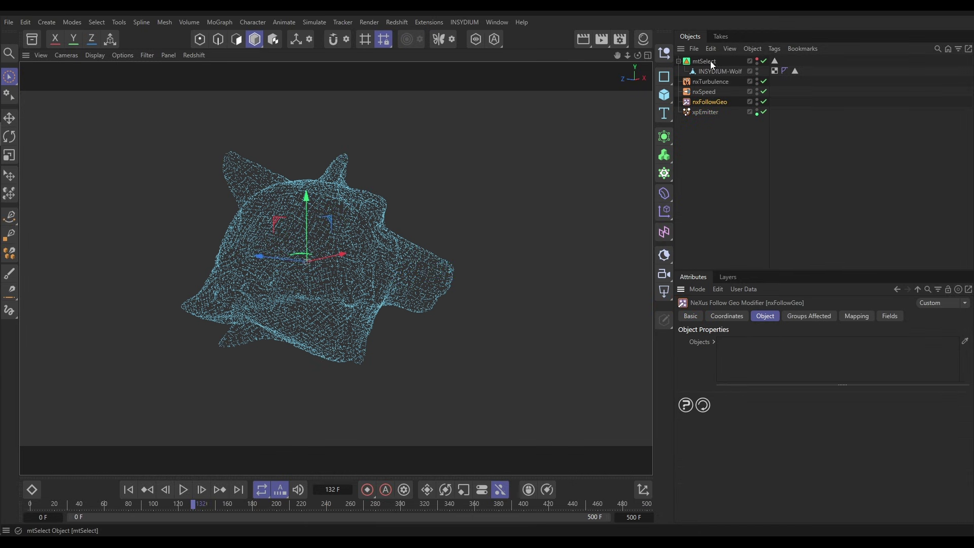
drag(712, 64, 759, 359)
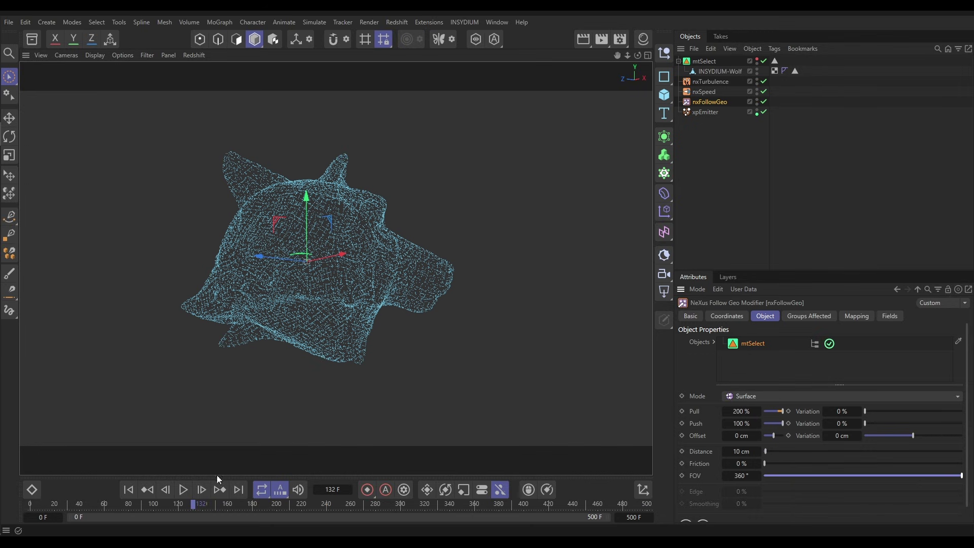
click(128, 489)
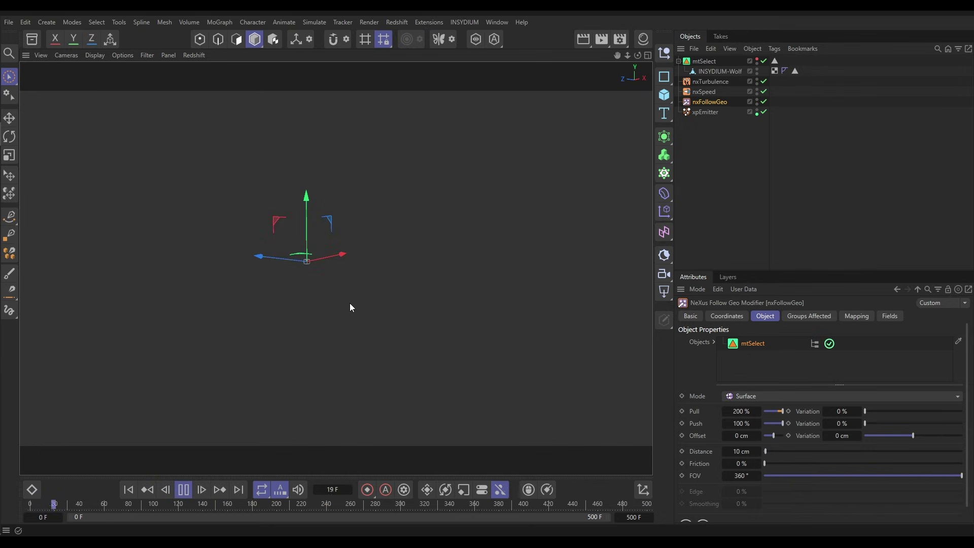
Set xpEmitter's Emit From to Polygons and replay the simulation from the start
click(710, 112)
click(778, 453)
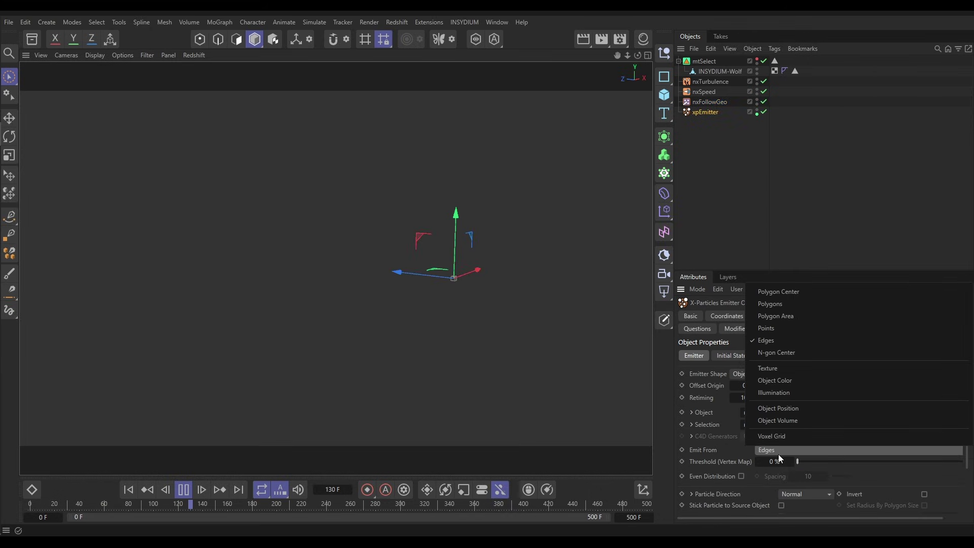
click(769, 305)
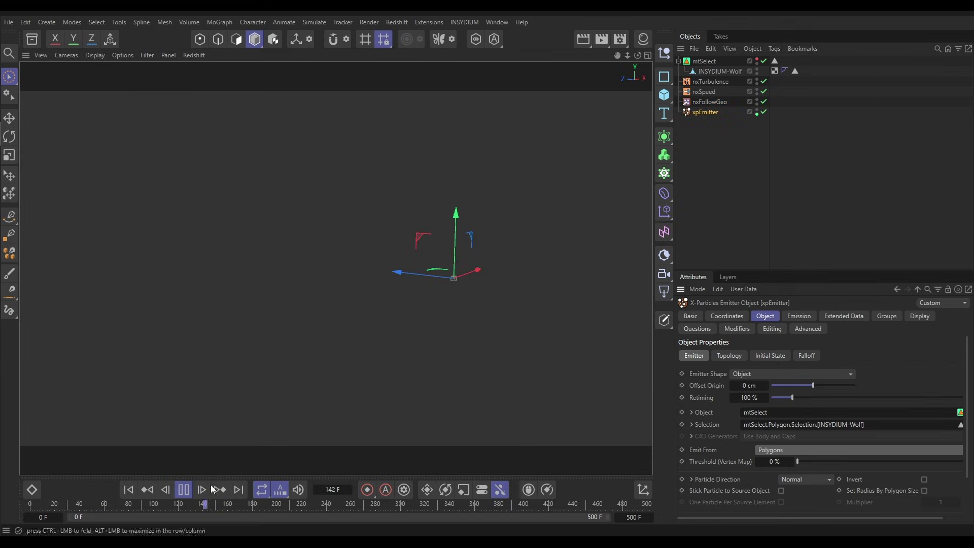
click(128, 490)
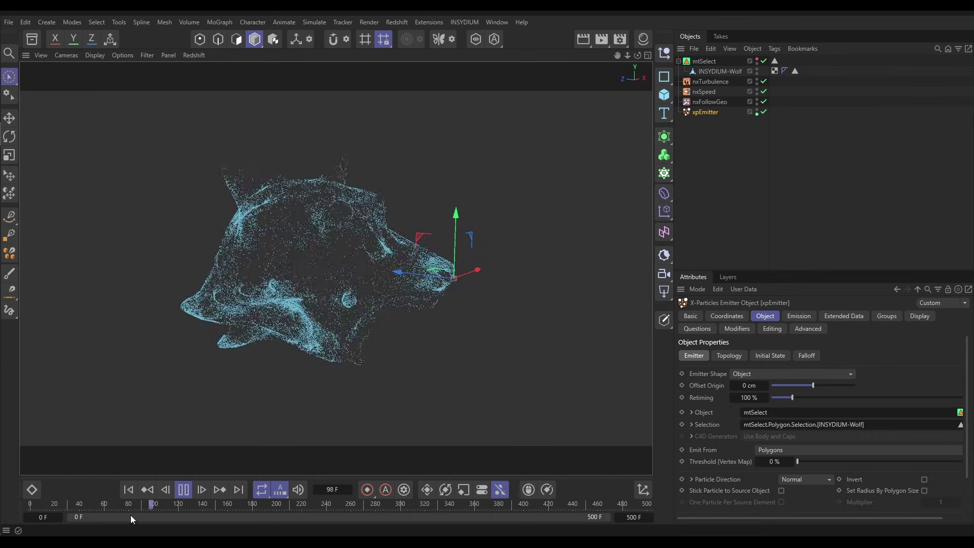
Enable Emit all Frames and turn off Full Lifespan on xpEmitter, replaying to frame 346
click(128, 489)
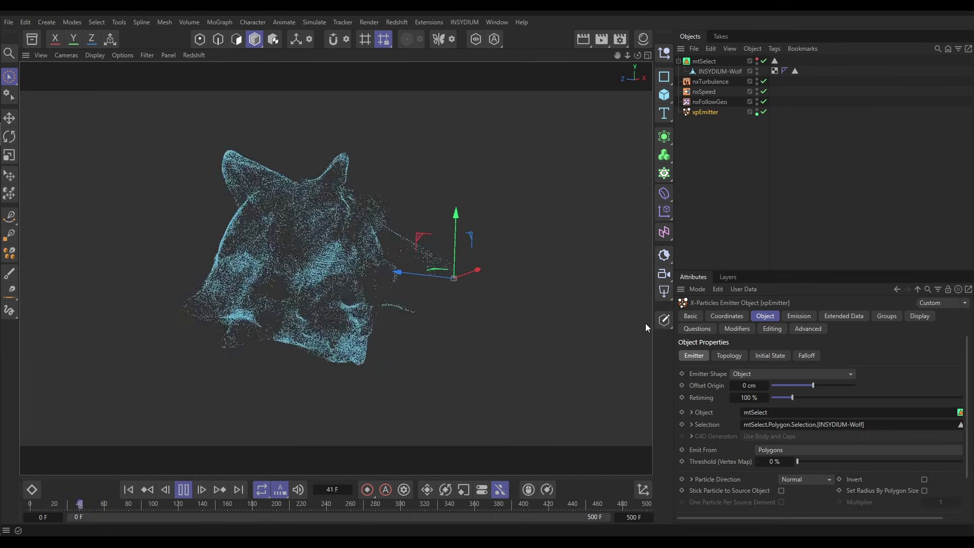
click(800, 315)
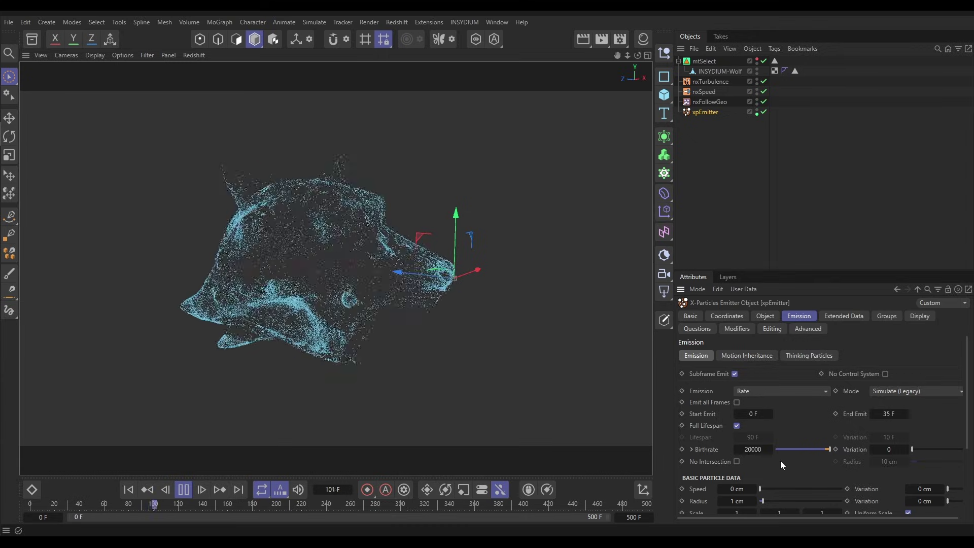
click(737, 402)
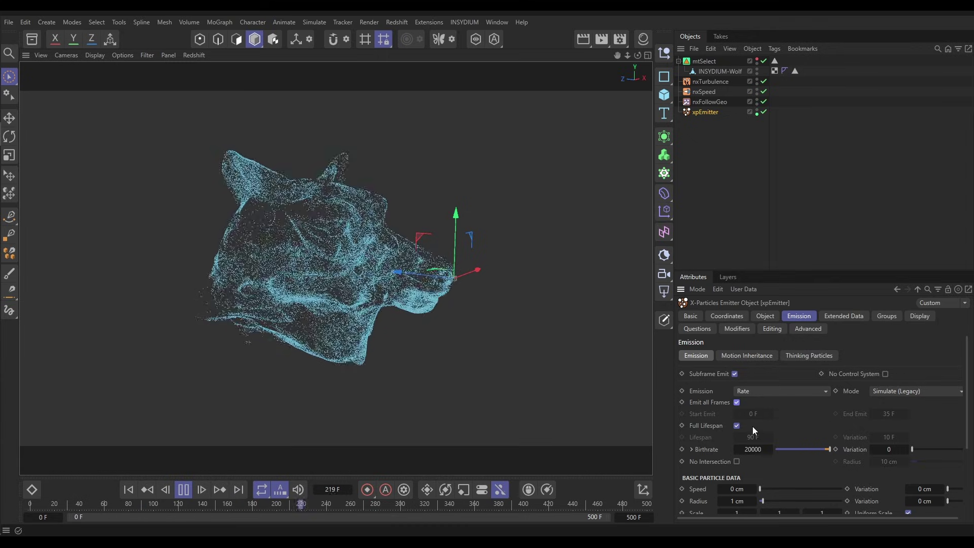
click(736, 425)
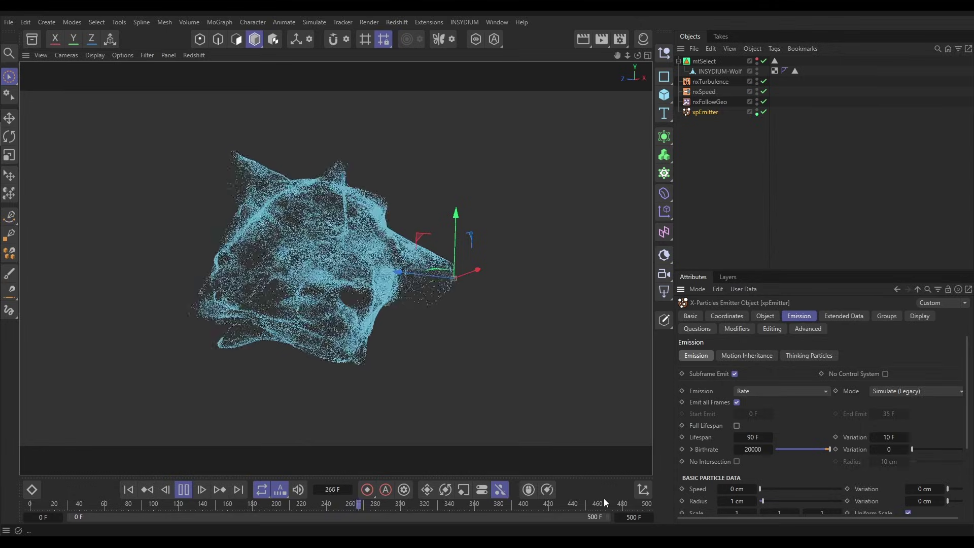
click(128, 489)
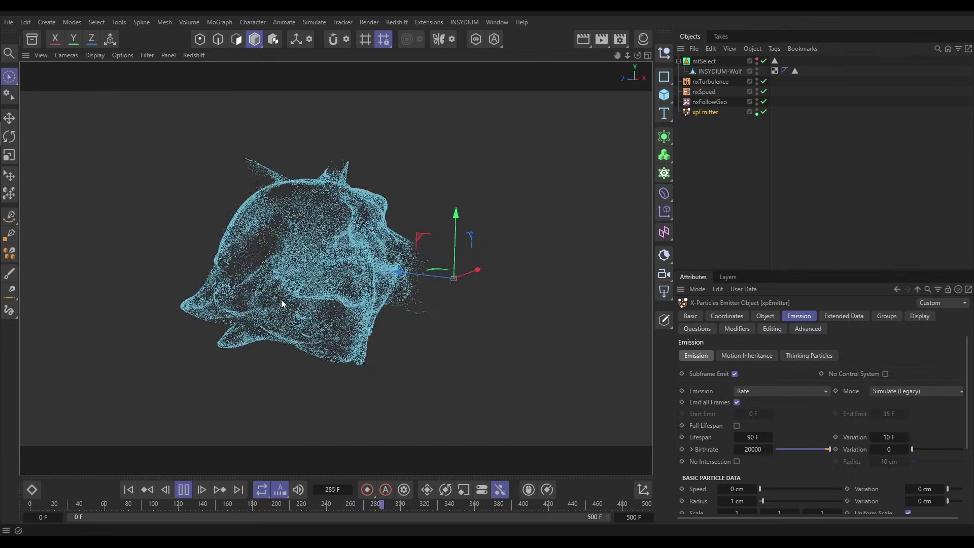
click(183, 491)
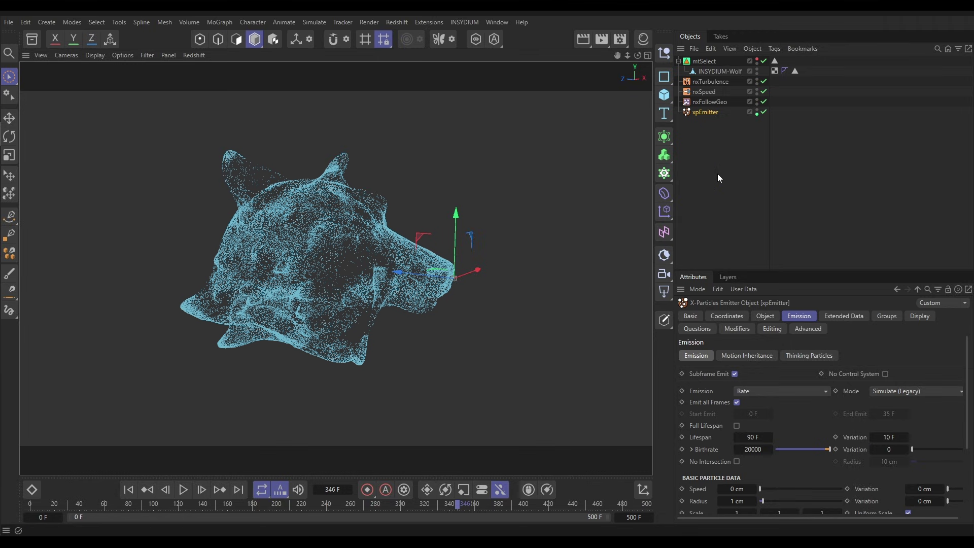
Set nxFollowGeo to Edge mode with Edge at 100 % and a 2 cm Offset
click(707, 101)
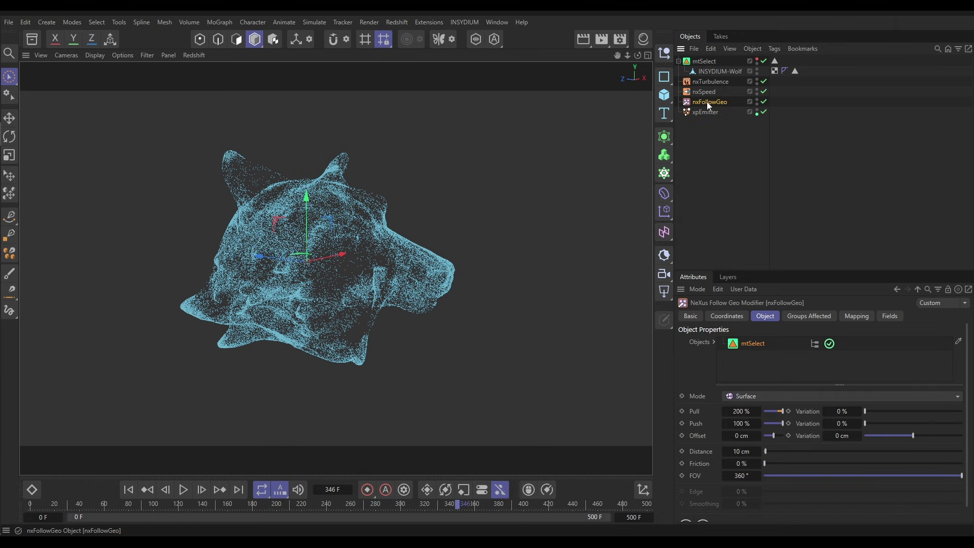
click(744, 395)
click(745, 423)
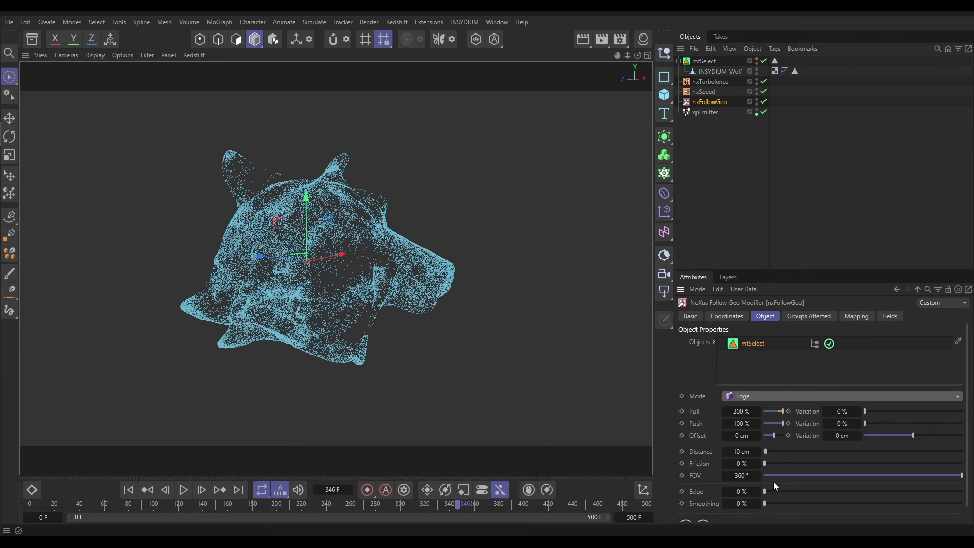
drag(772, 490, 898, 491)
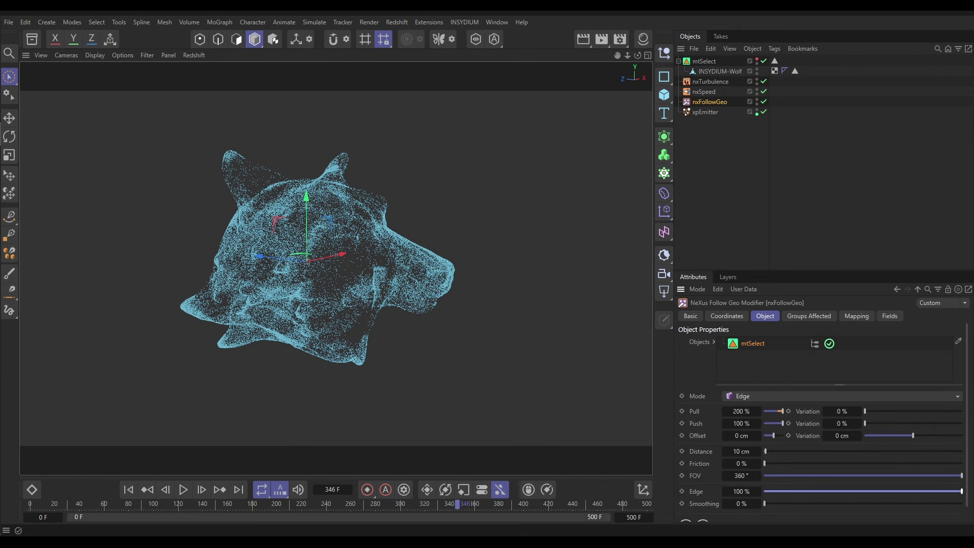
click(741, 434)
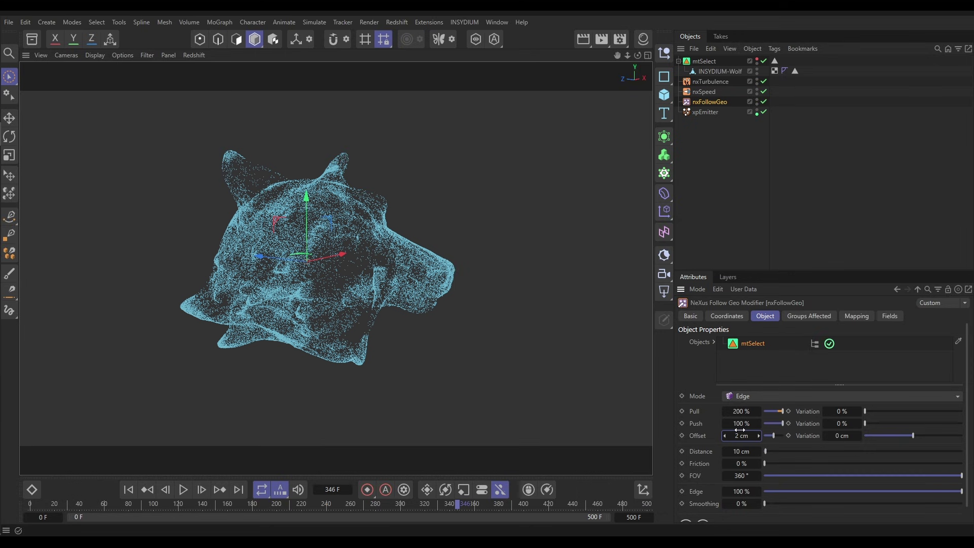
click(705, 62)
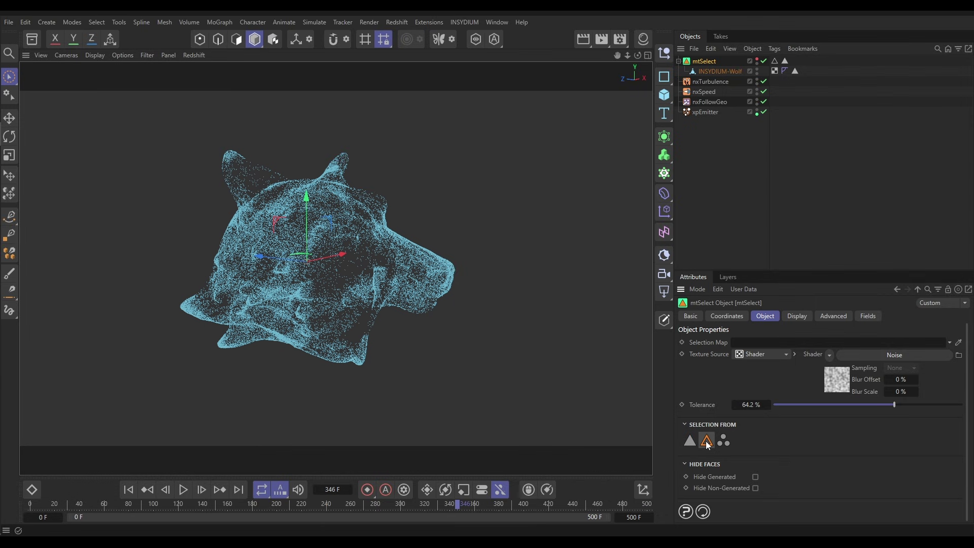
Unhide the wolf mesh and enable Edge Selection on mtSelect's Display tab
click(756, 69)
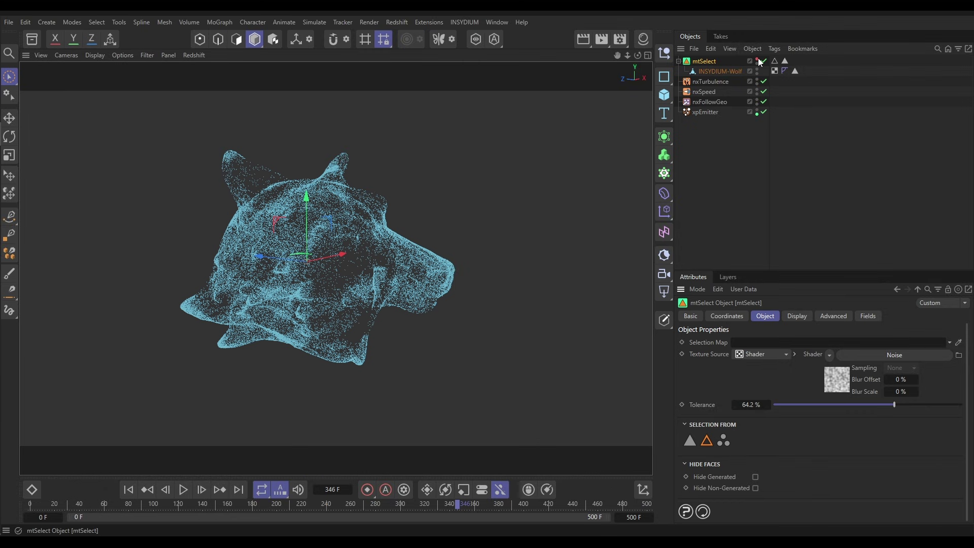
click(797, 317)
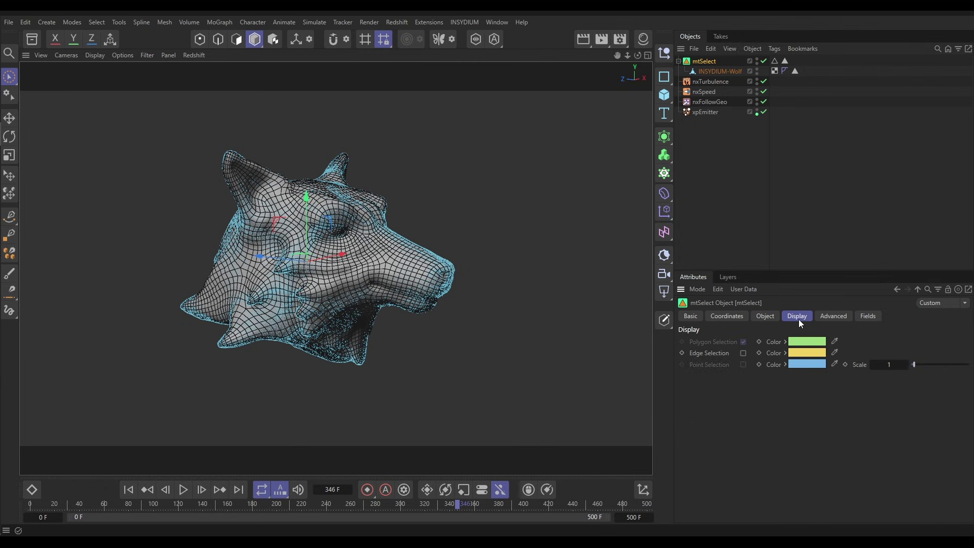
click(743, 353)
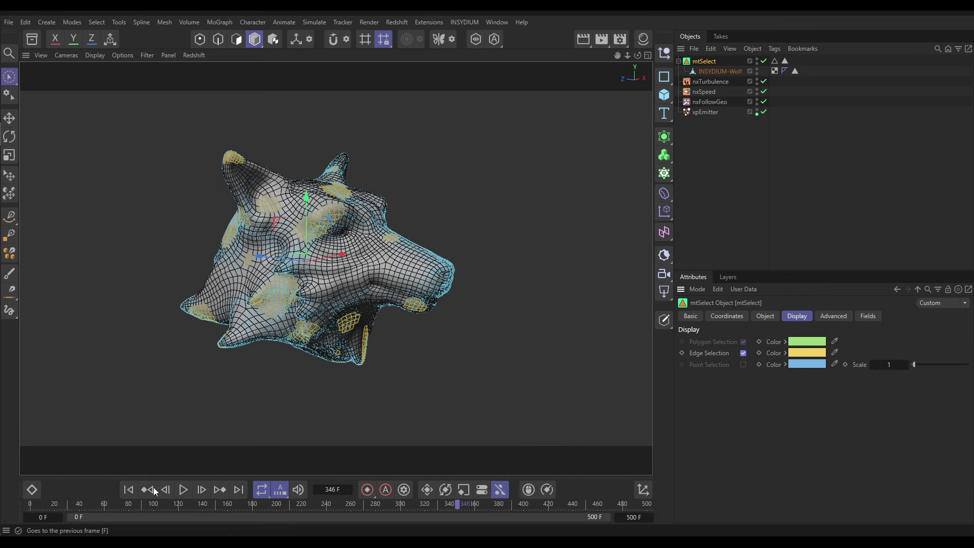
Play the animation from frame 0 to watch the edge selections shift, stopping at frame 85
click(129, 490)
click(184, 490)
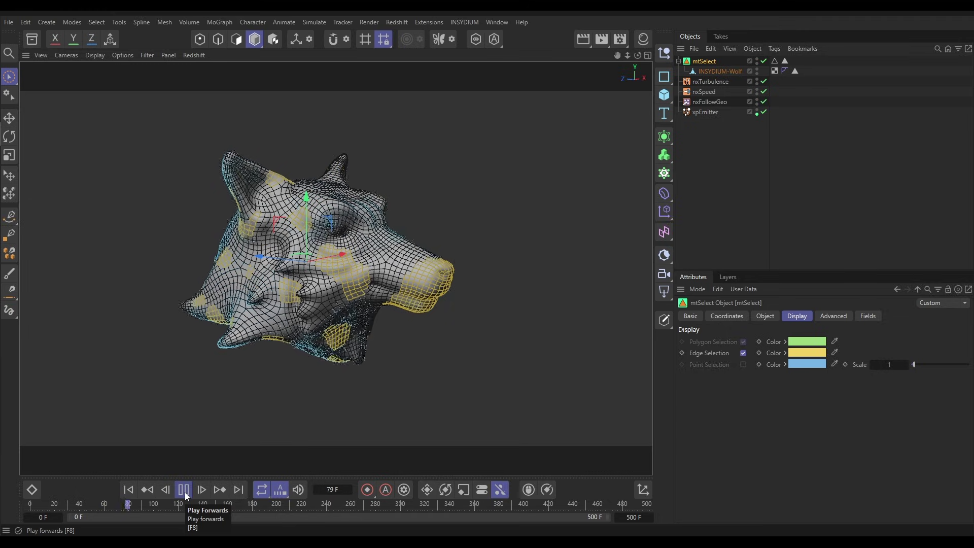
click(184, 490)
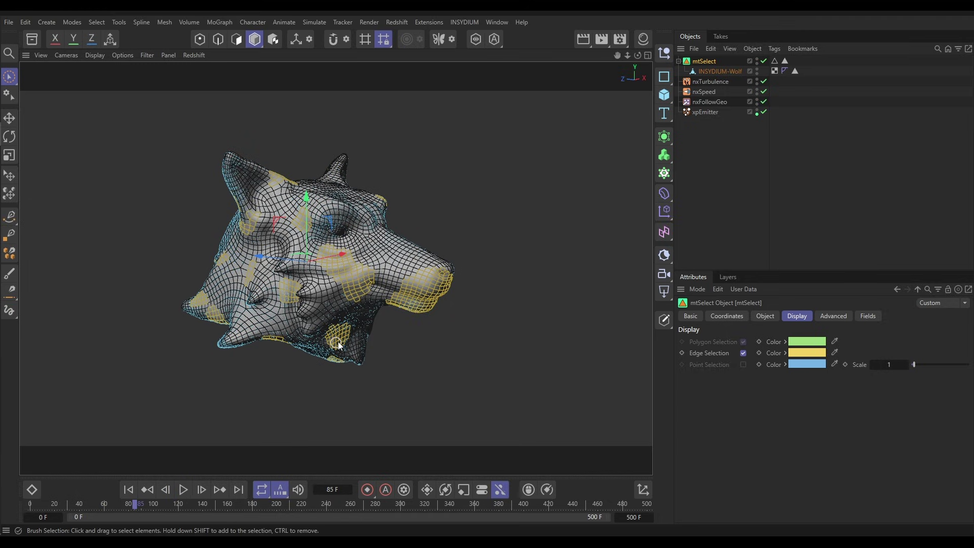
Set xpEmitter's Emit From to Edges, using mtSelect's Edge Selection tag as the selection
click(706, 113)
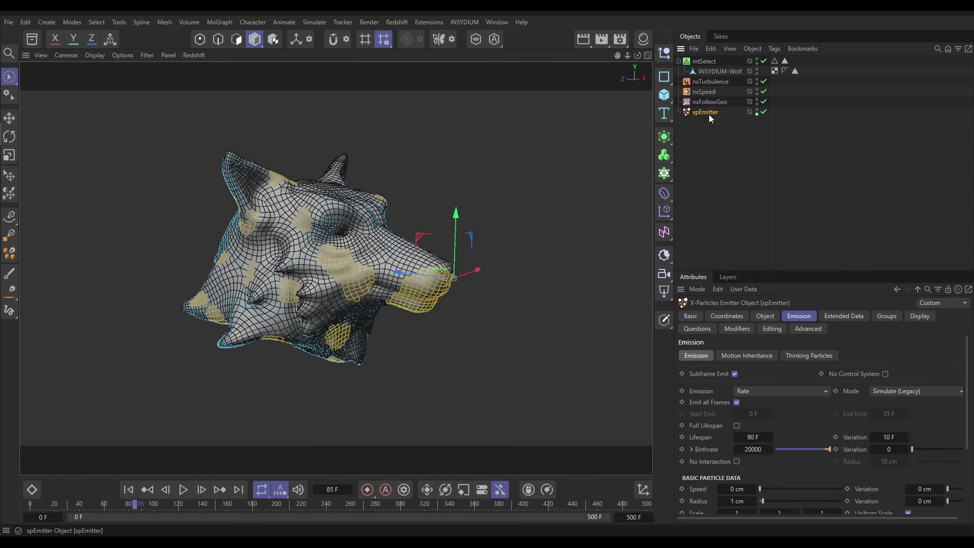
click(765, 316)
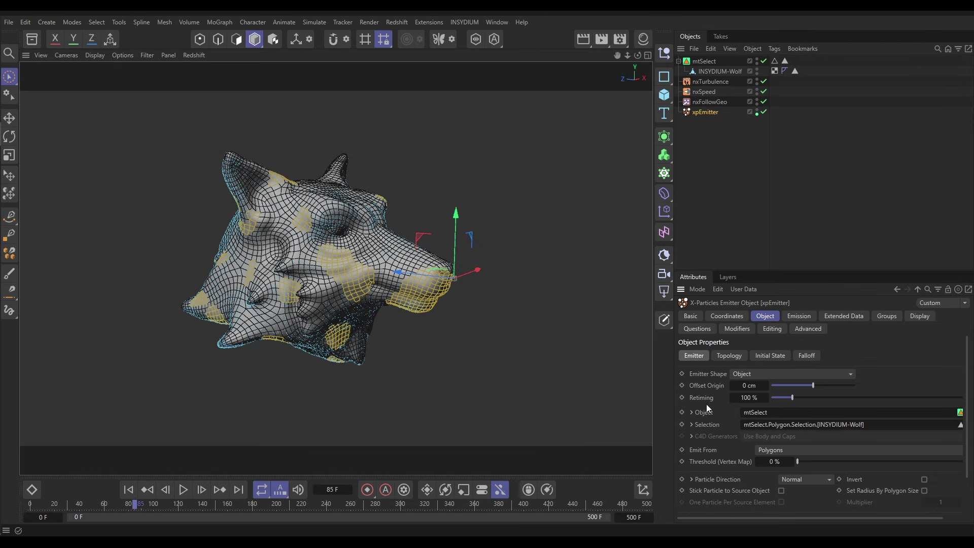
click(760, 451)
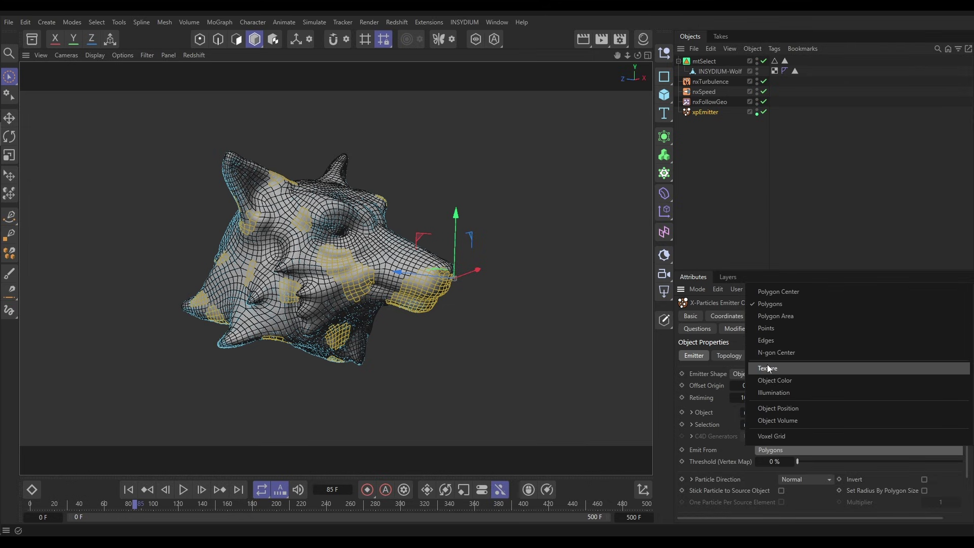
click(769, 343)
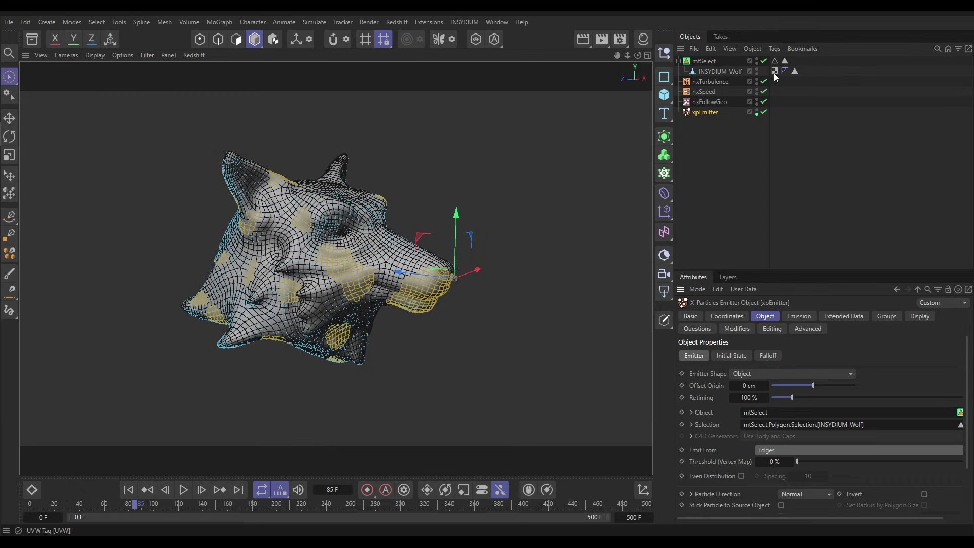
drag(776, 64, 781, 206)
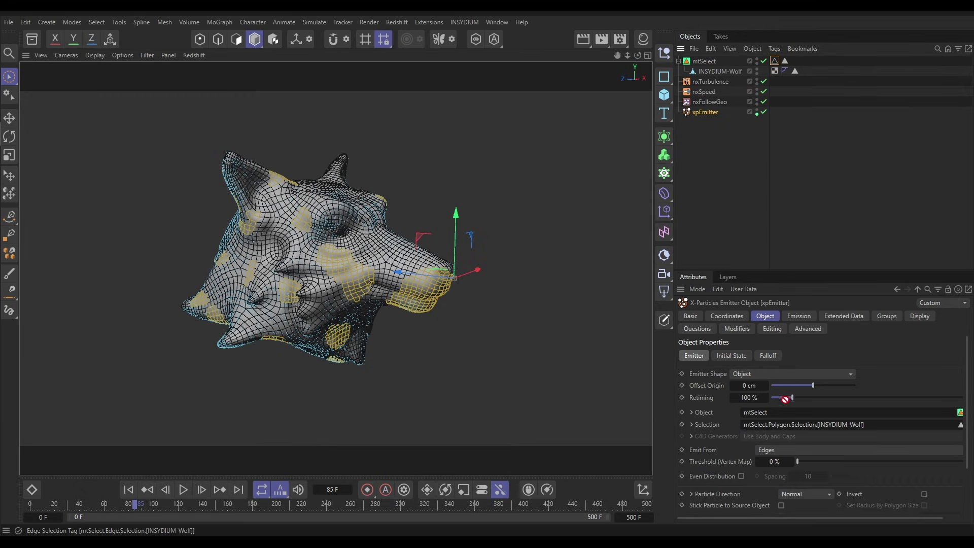
drag(785, 399, 781, 426)
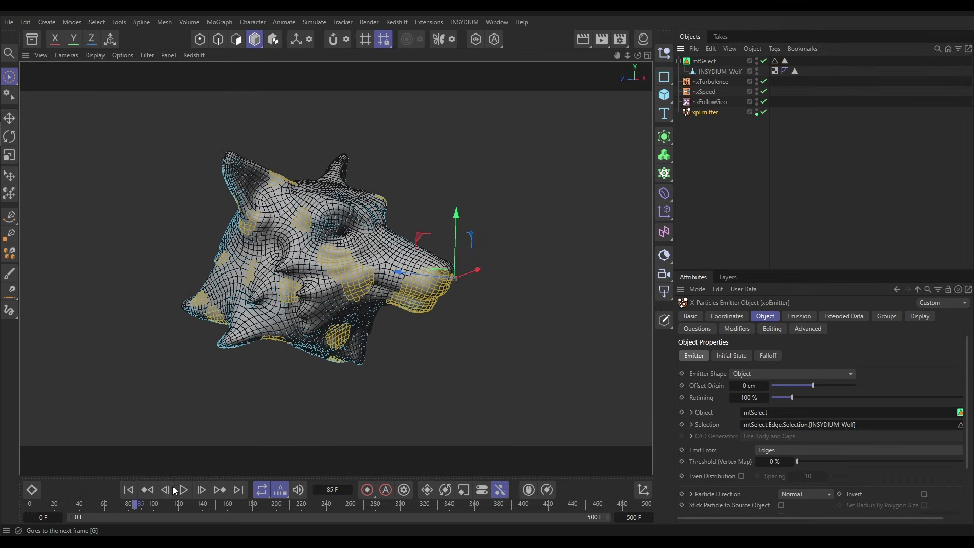
Hide the wolf mesh and play the simulation from frame 0 to preview edge emission
click(757, 59)
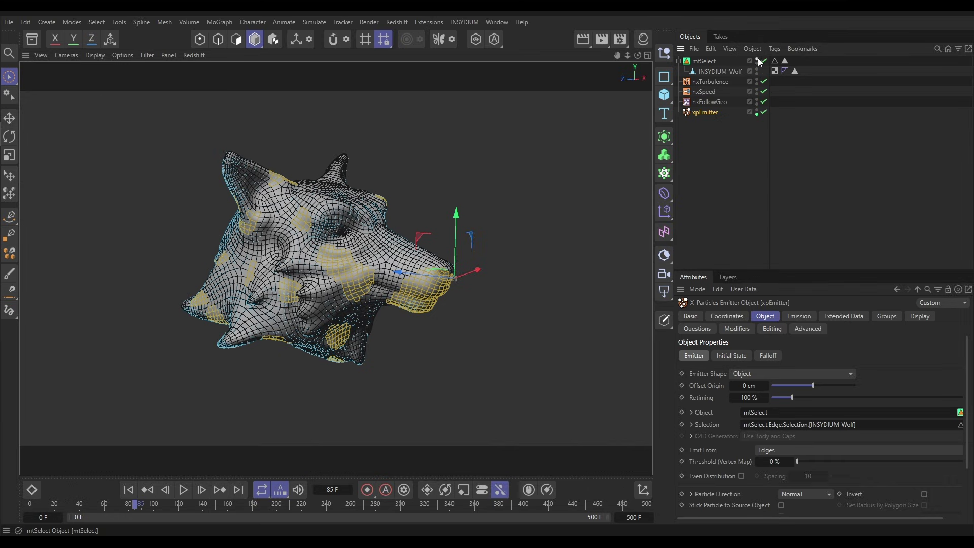
click(128, 488)
click(183, 489)
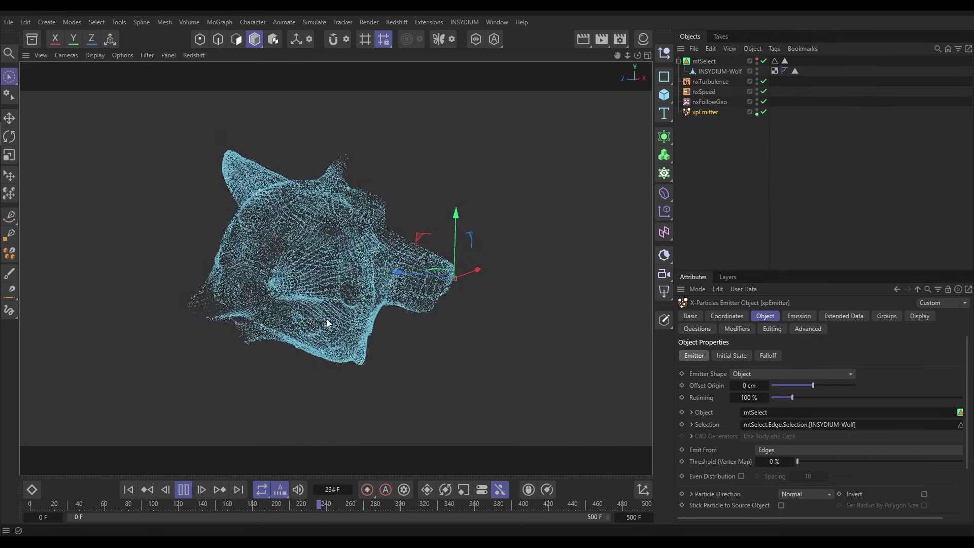
click(183, 490)
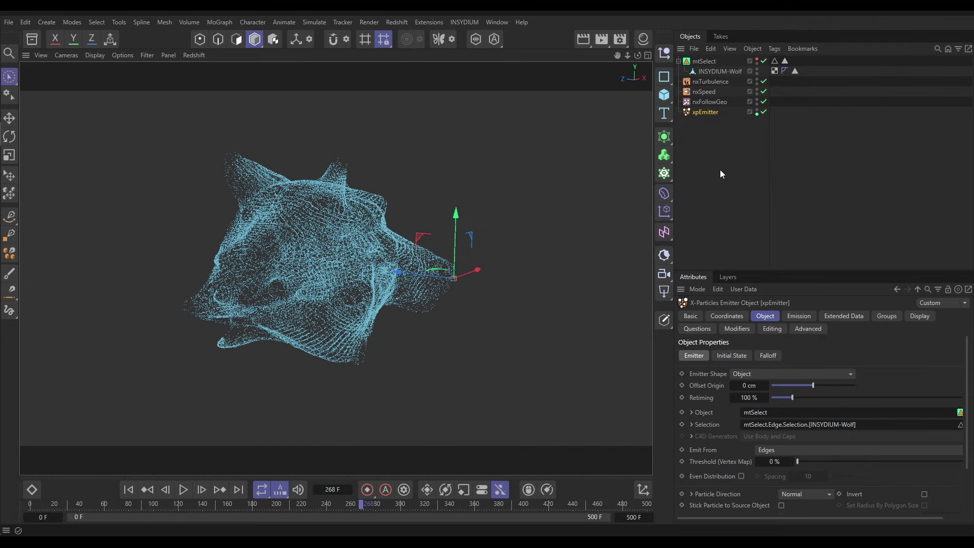
click(702, 63)
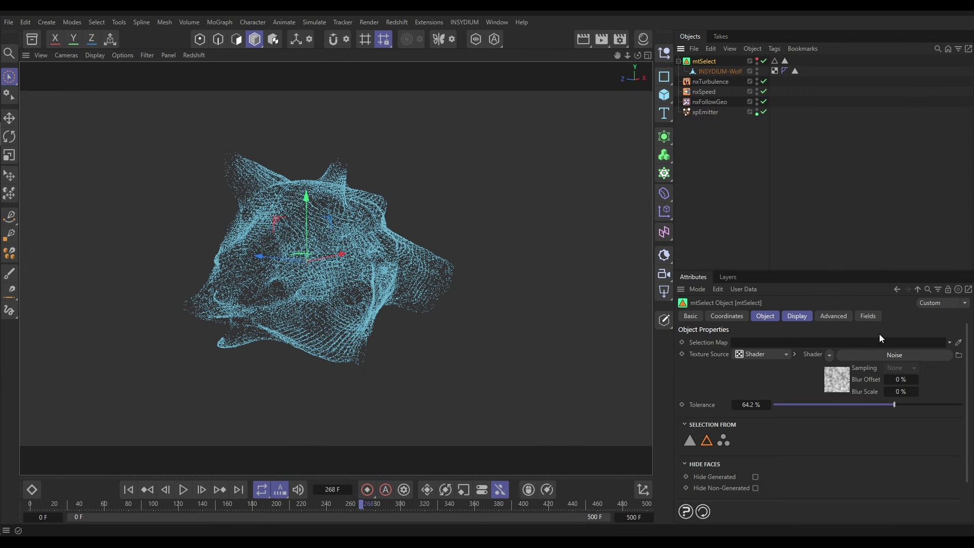
Add a Spherical Field in mtSelect's Fields tab
click(867, 316)
click(695, 420)
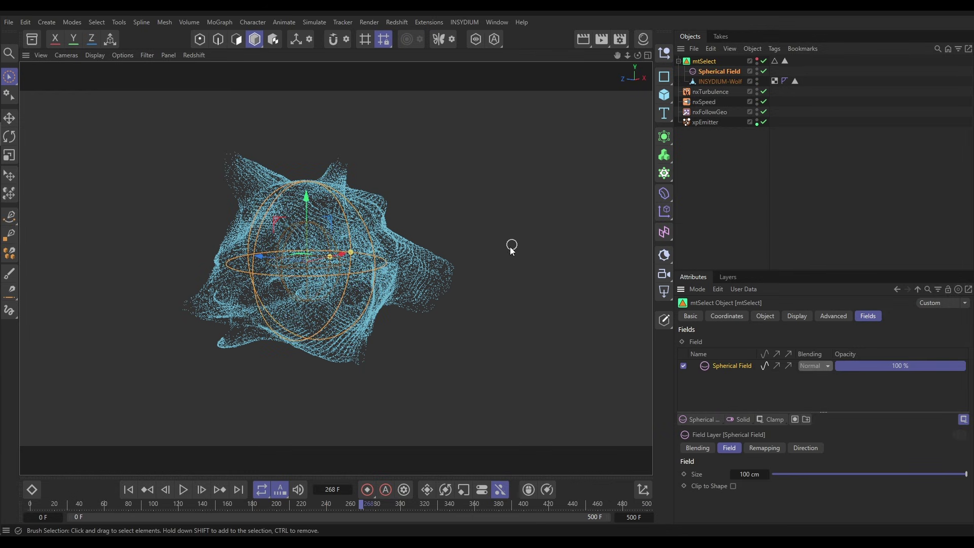
alt+drag(349, 313, 369, 349)
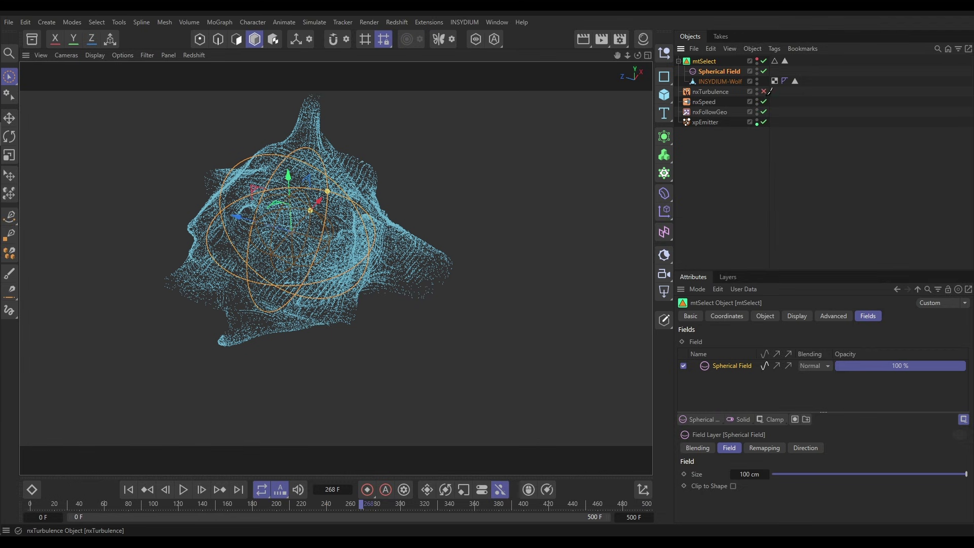
With the turbulence, speed and follow modifiers disabled, move the field just off the wolf's snout
drag(764, 92, 771, 110)
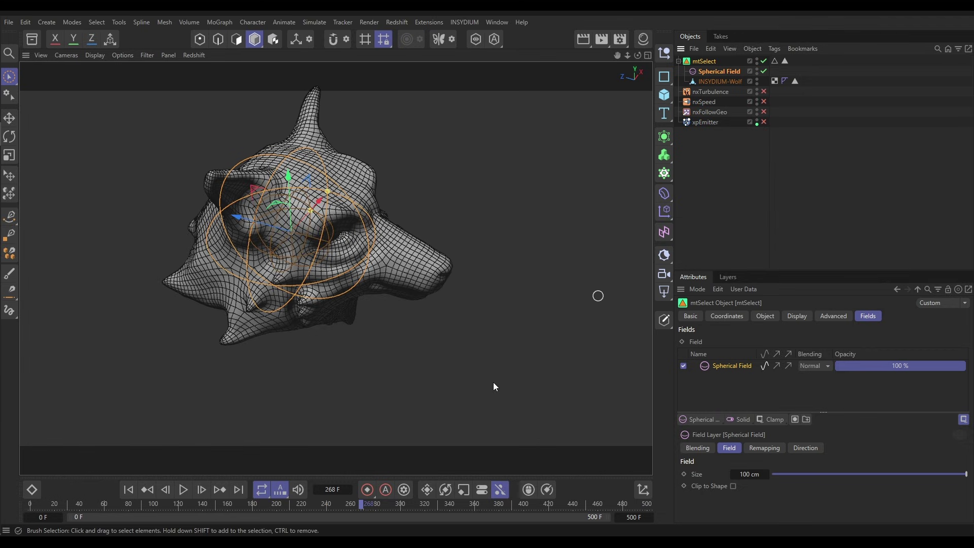
drag(238, 227, 488, 196)
drag(764, 92, 764, 108)
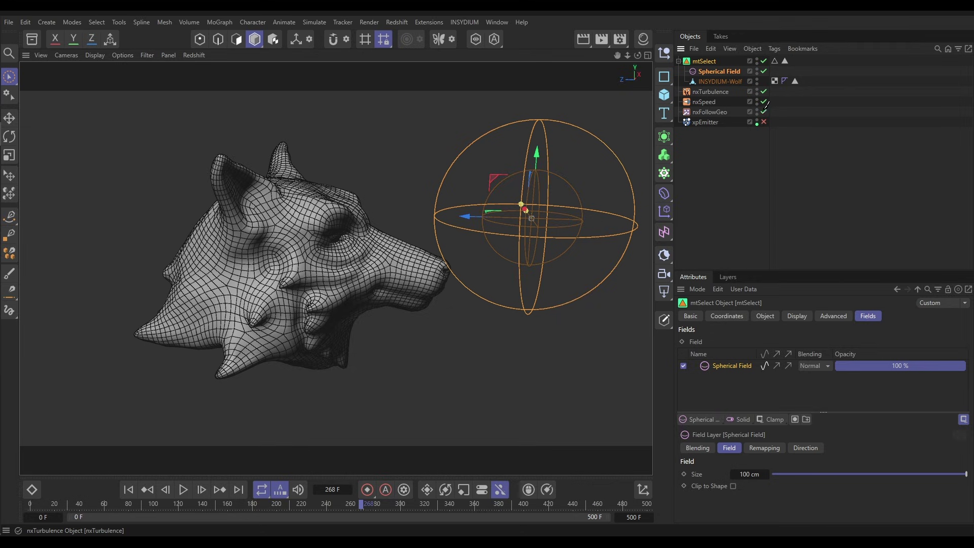
click(757, 59)
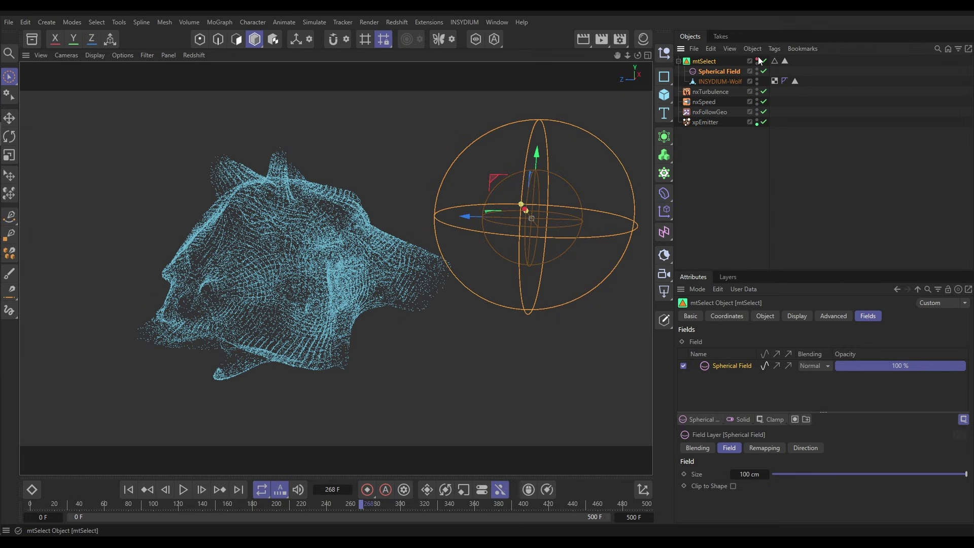
Drag the Spherical Field across the wolf head during playback, then restart the simulation from frame 0
click(133, 490)
click(183, 490)
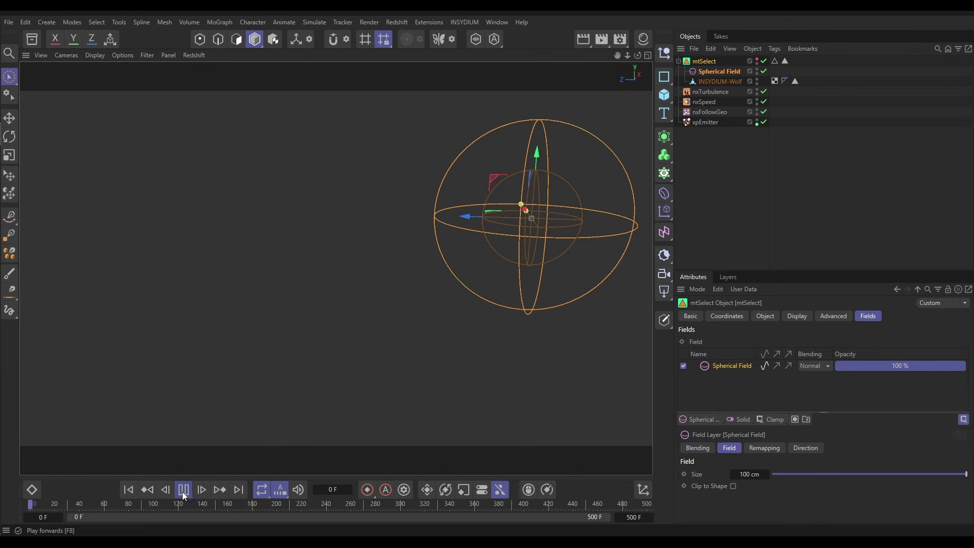
drag(497, 174, 458, 141)
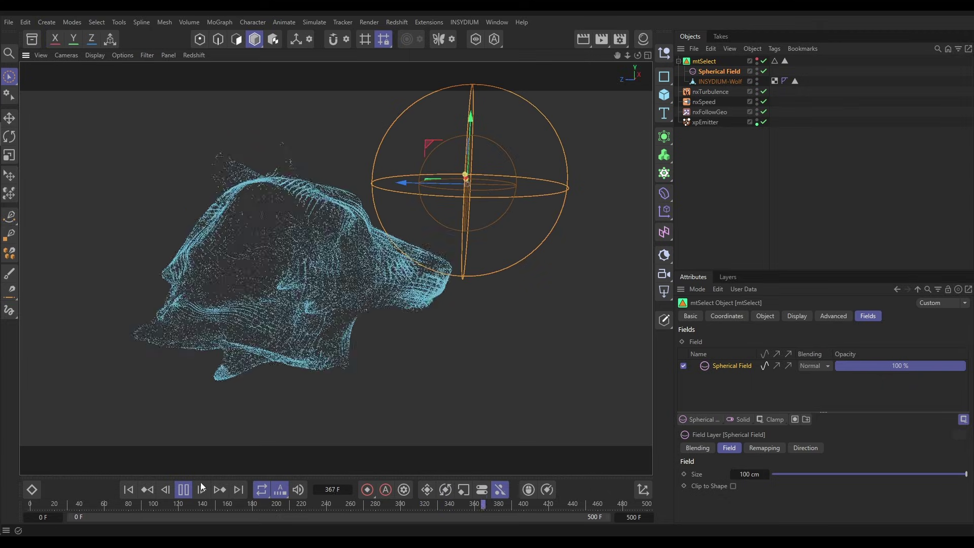
click(183, 489)
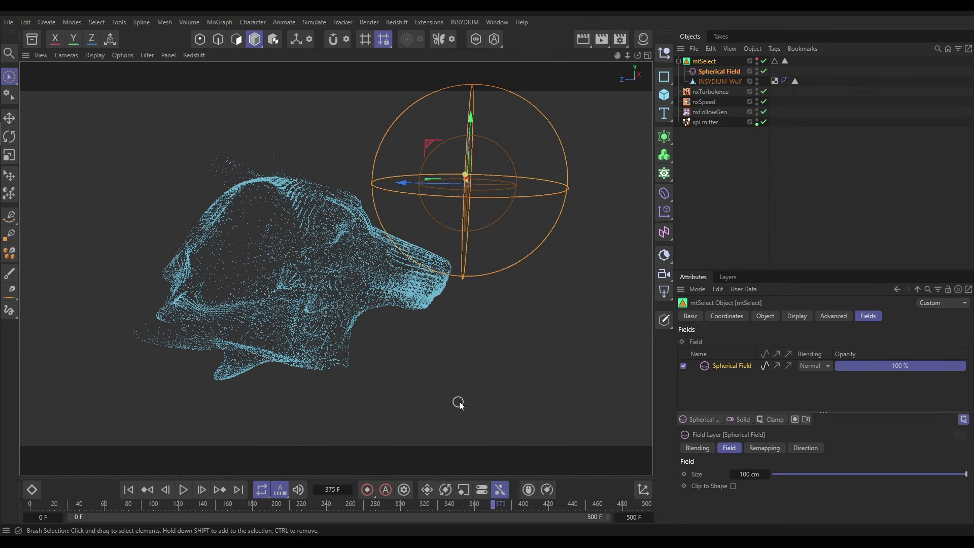
click(129, 489)
click(183, 488)
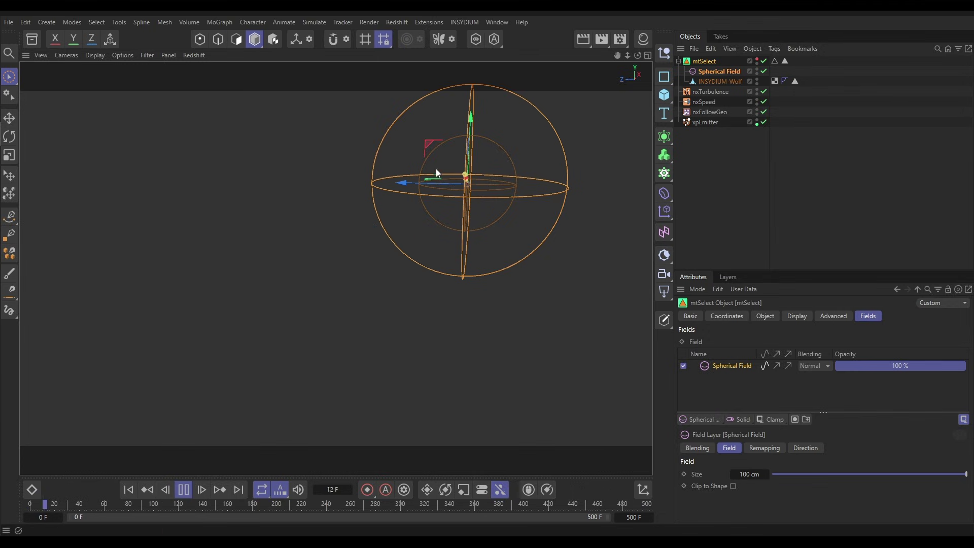